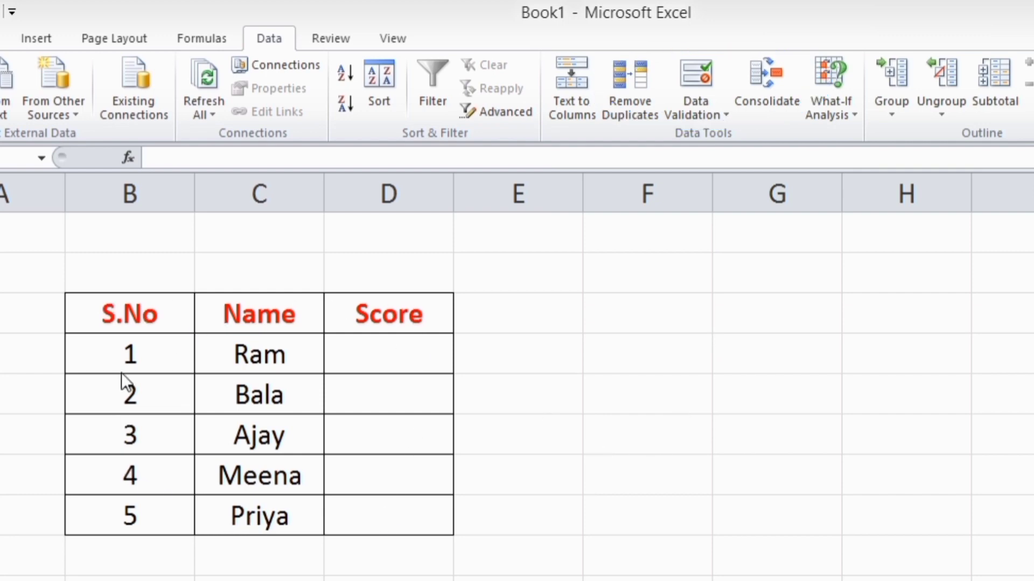
# Enter the notes "min 35" and "max 100" in column E beside the first two score cells
pyautogui.moveTo(374, 352); pyautogui.dragTo(371, 516)
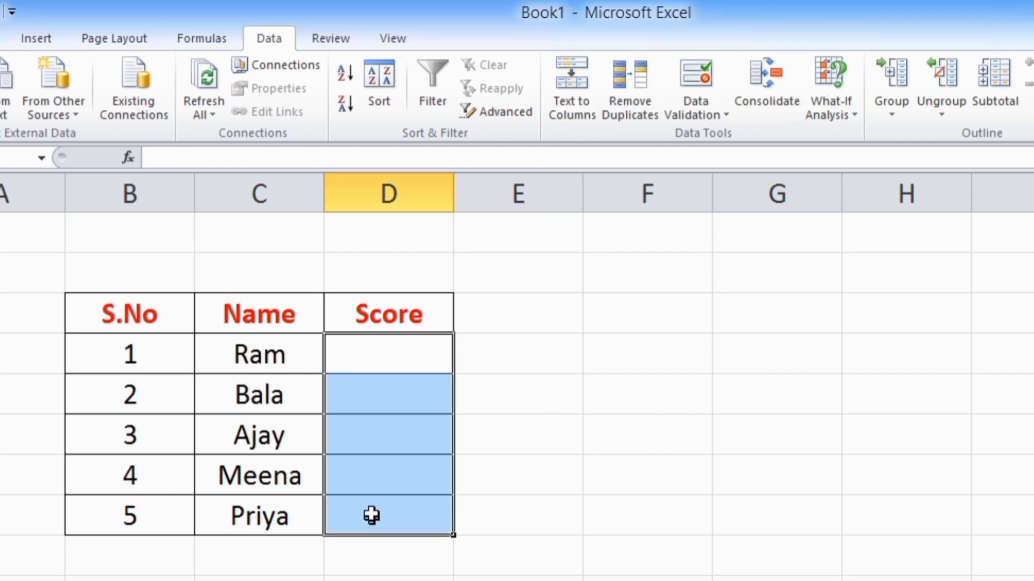
pyautogui.click(512, 365)
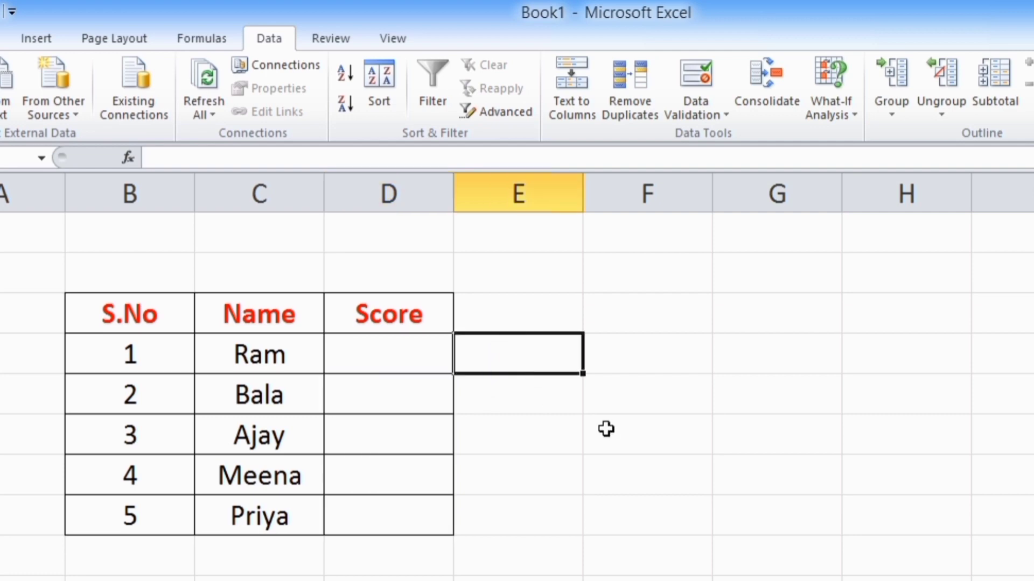
pyautogui.write('min 35')
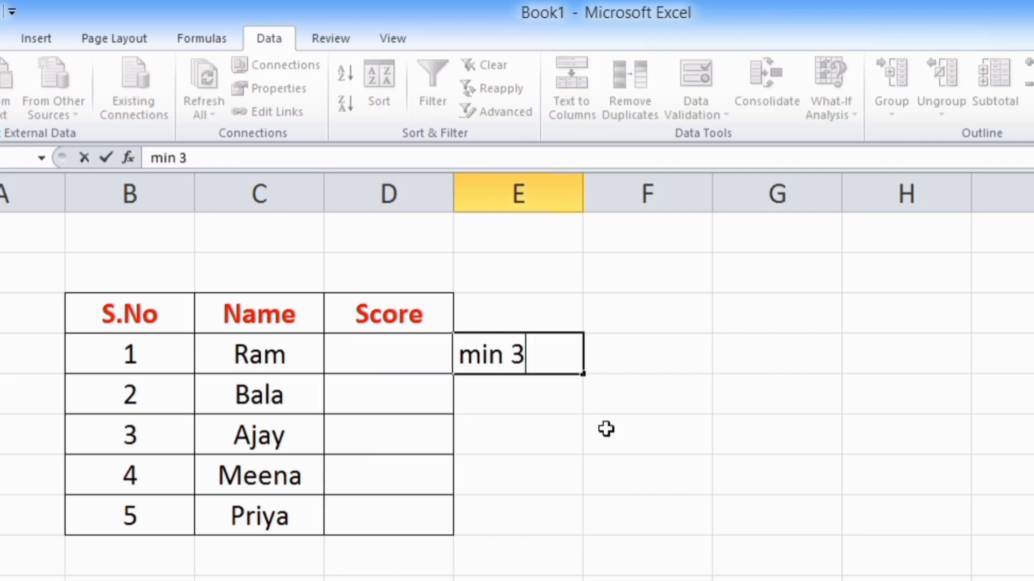
pyautogui.press('Return')
pyautogui.write('max ')
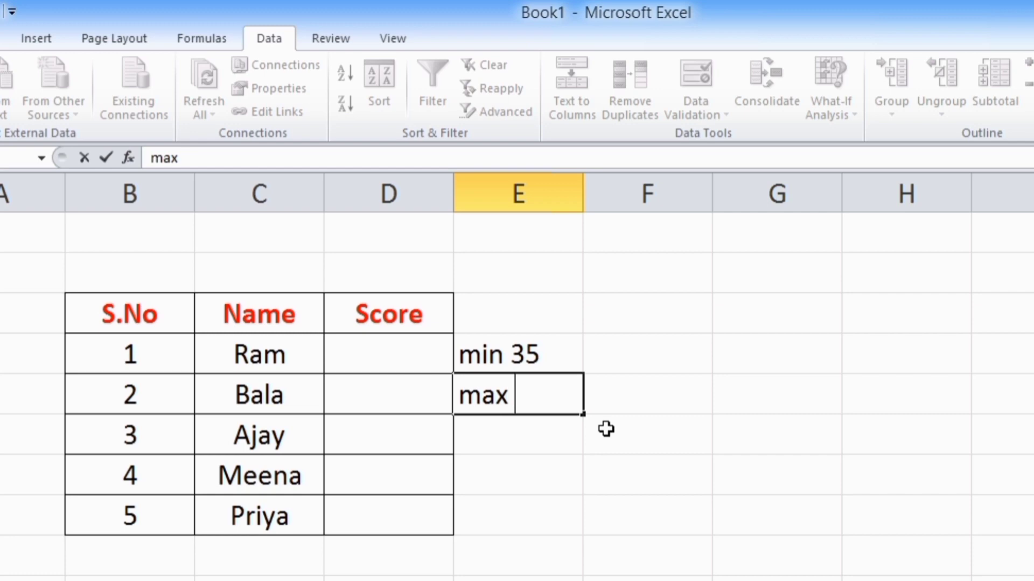
pyautogui.write('100')
pyautogui.press('Return')
pyautogui.press('Return')
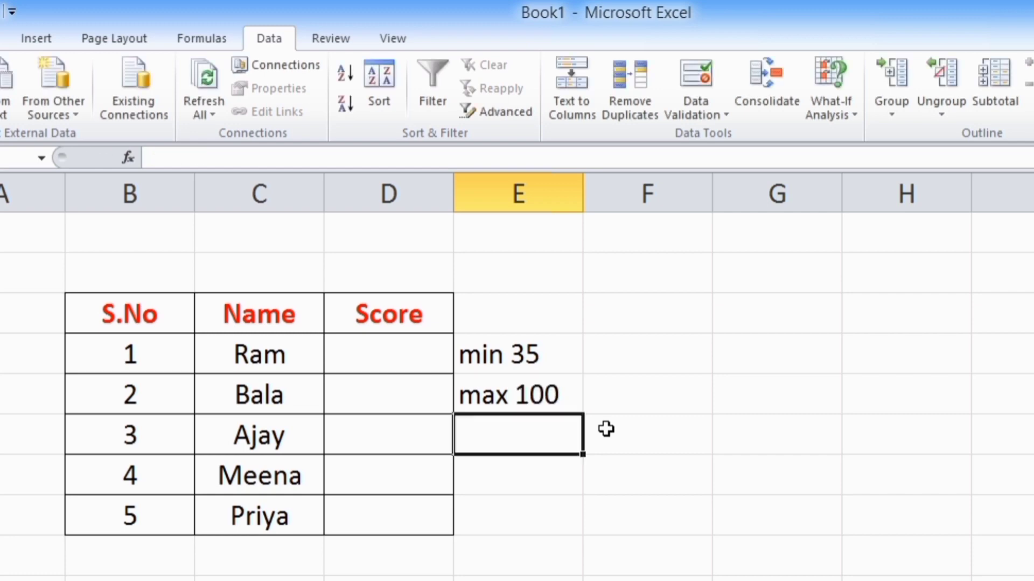
# Enter the note "35 to 100" in column E beside the fourth score cell
pyautogui.write('35 to')
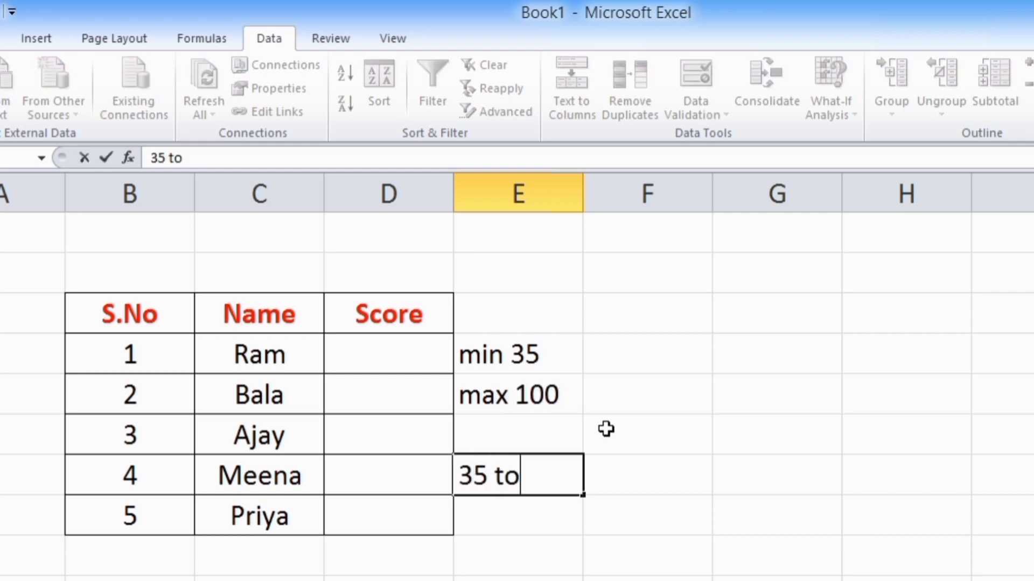
pyautogui.write(' 100')
pyautogui.press('Return')
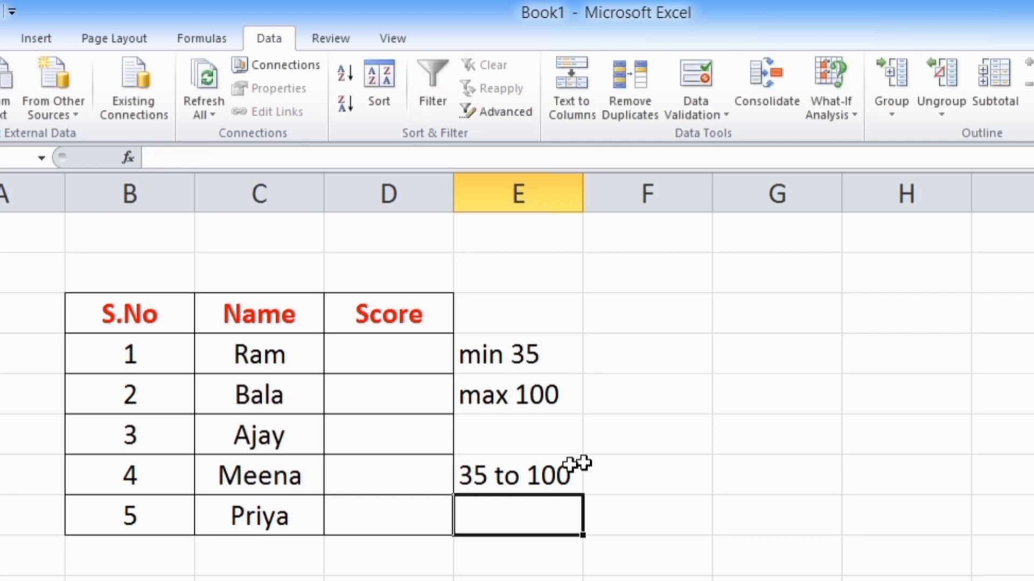
pyautogui.click(554, 473)
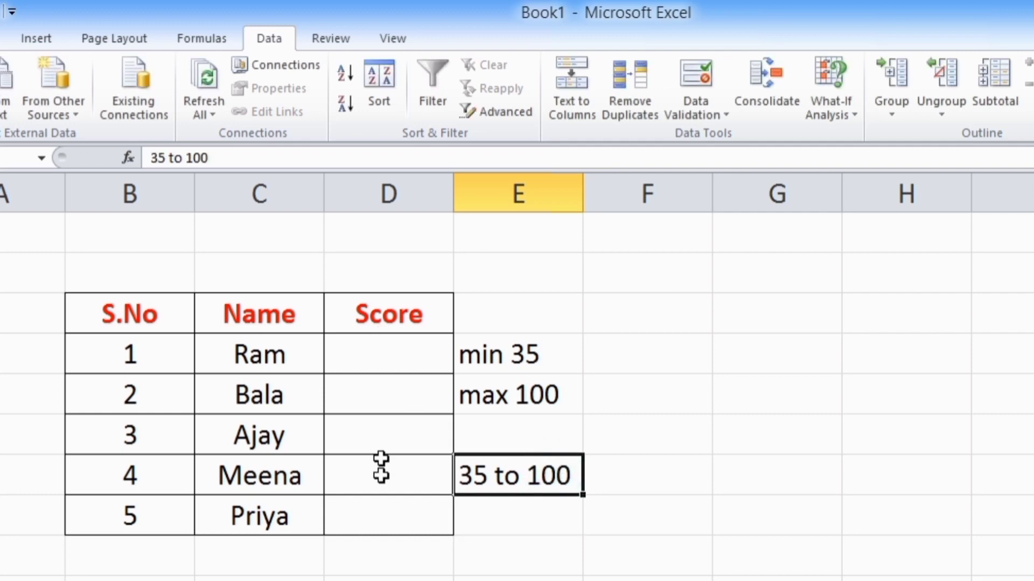
# Enter trial scores of 30 and 160 in the first two cells of the Score column
pyautogui.click(374, 368)
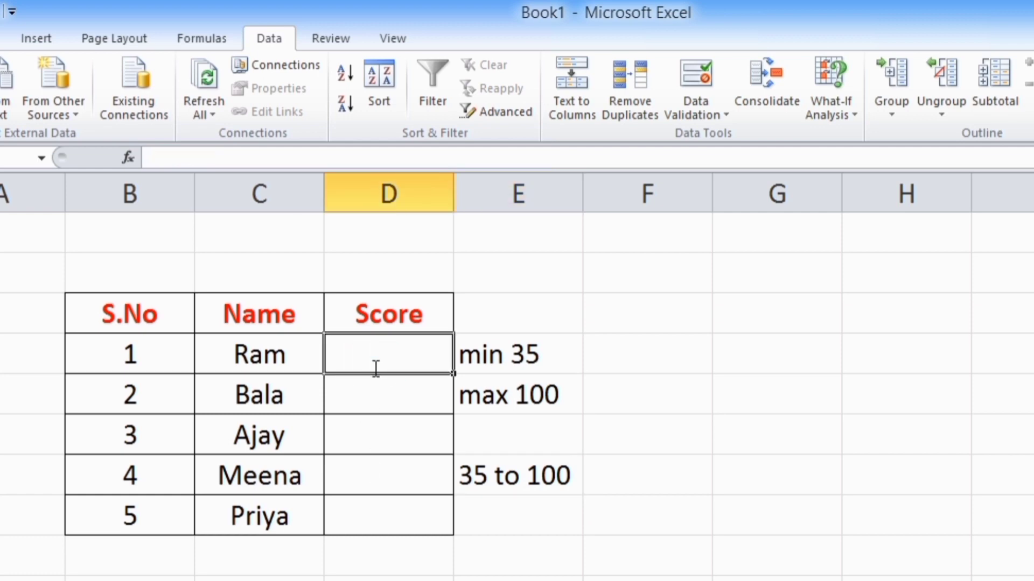
pyautogui.write('30')
pyautogui.press('Return')
pyautogui.write('160')
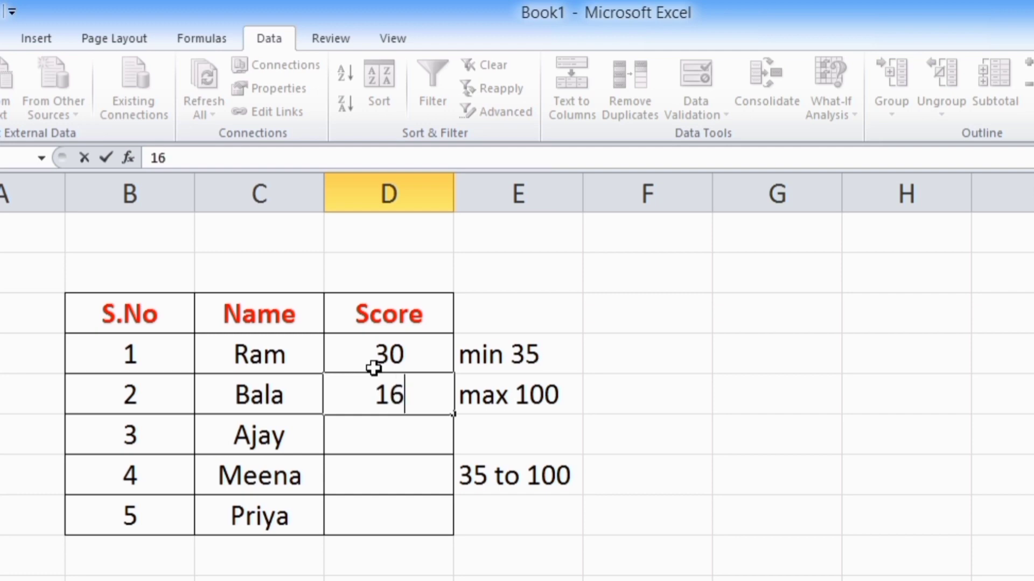
pyautogui.press('Return')
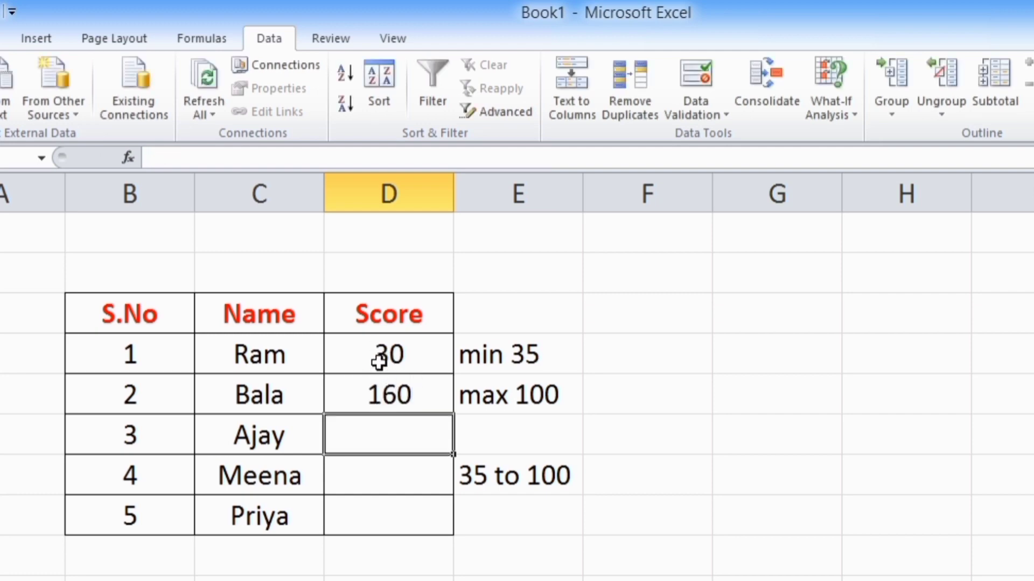
# Clear the trial scores from the five cells of the Score column
pyautogui.click(378, 367)
pyautogui.moveTo(377, 367); pyautogui.dragTo(400, 510)
pyautogui.press('Delete')
pyautogui.press('Return')
# Set a data validation rule on the five score cells allowing whole numbers between 35 and 100
pyautogui.click(393, 359)
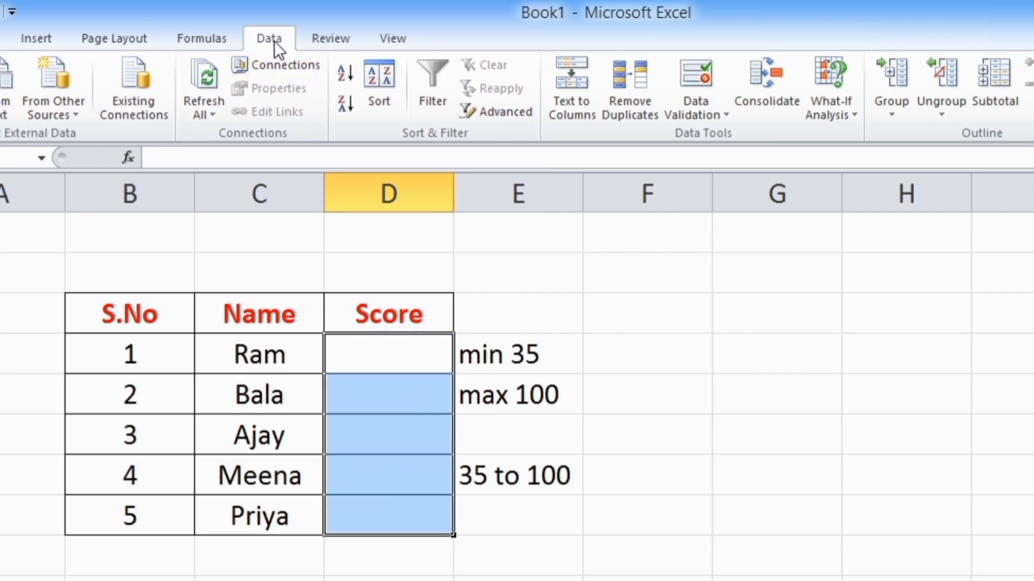
pyautogui.click(726, 117)
pyautogui.click(726, 136)
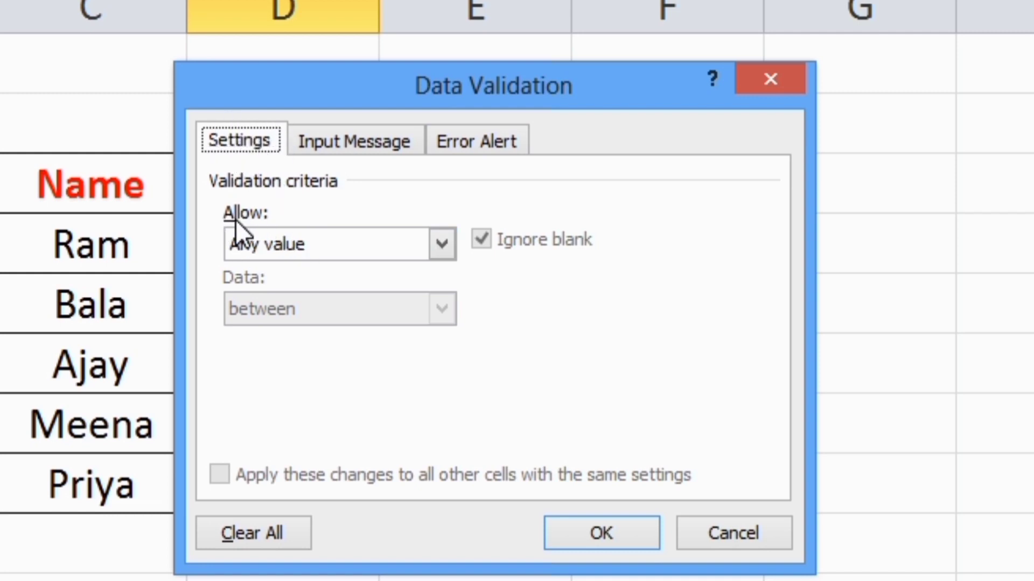
pyautogui.click(440, 242)
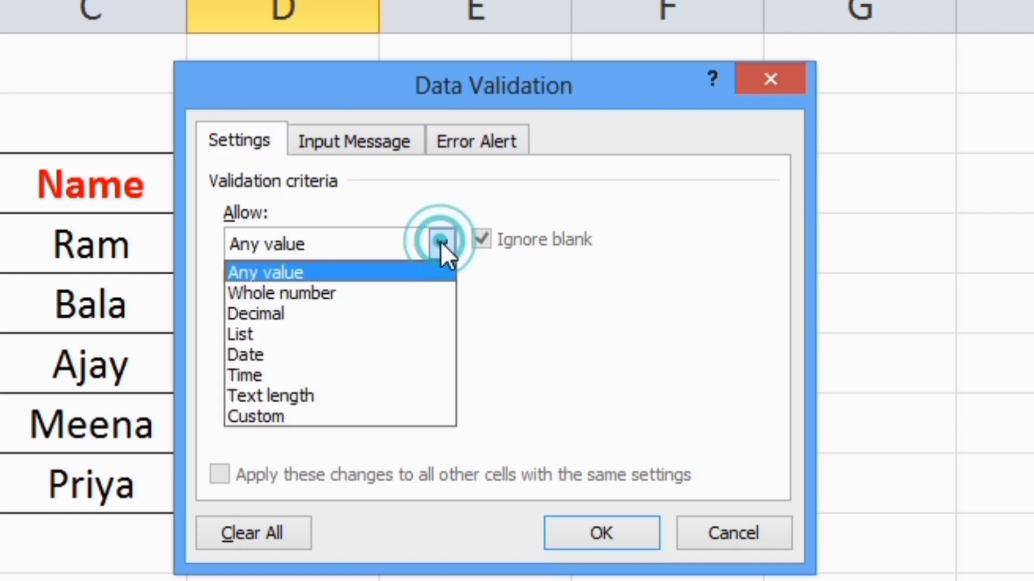
pyautogui.click(425, 291)
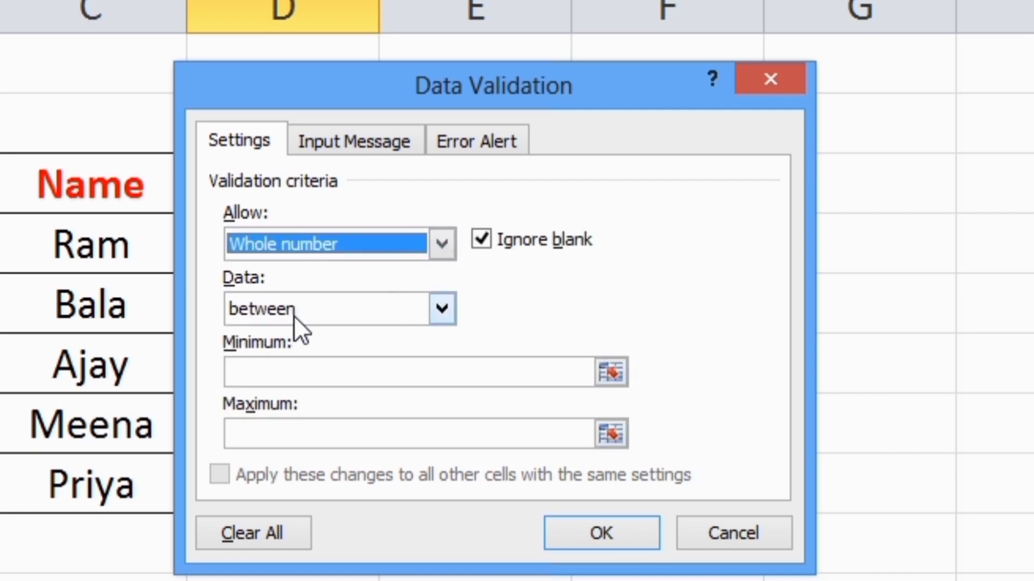
pyautogui.click(260, 372)
pyautogui.write('35')
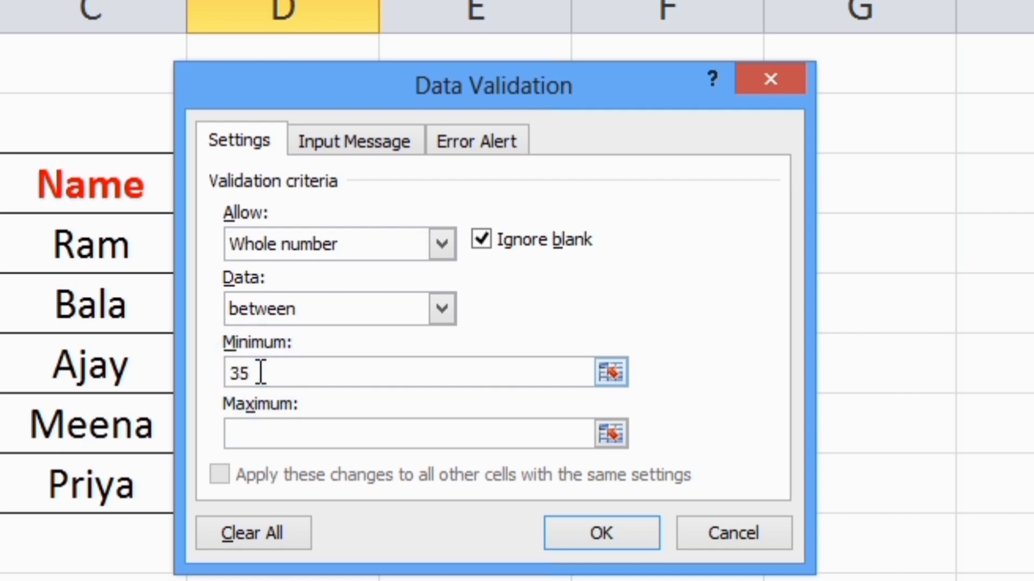
pyautogui.click(260, 436)
pyautogui.write('100')
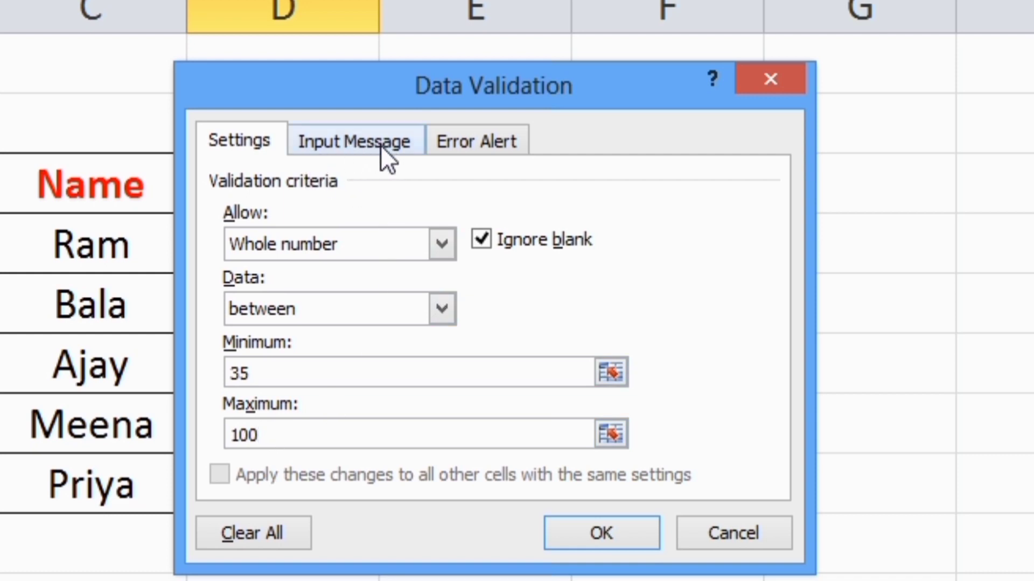
# Set the validation input message with the title "VALIDATION" and the text "ENTER MIN 35 MAX 100"
pyautogui.click(352, 144)
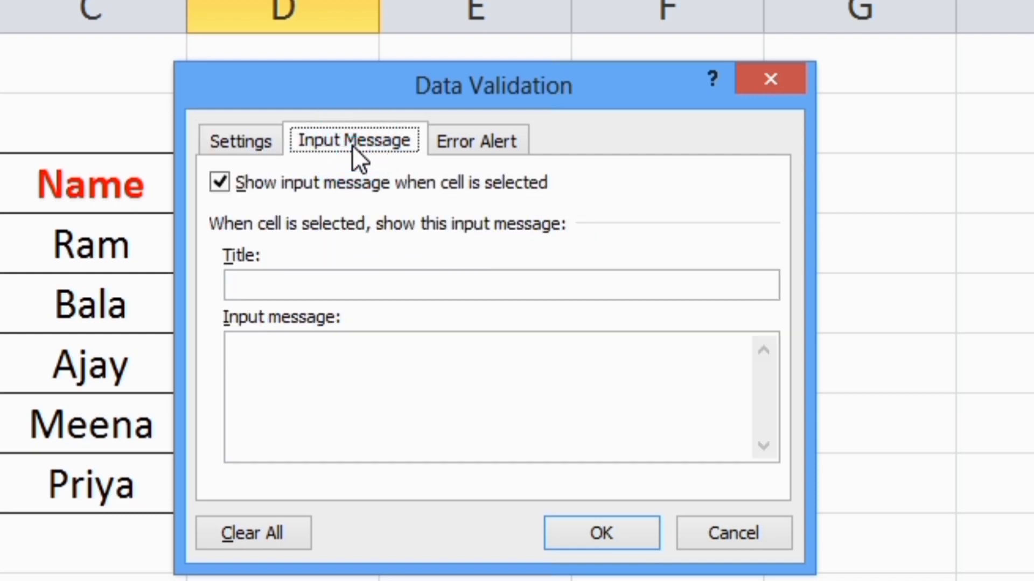
pyautogui.click(291, 282)
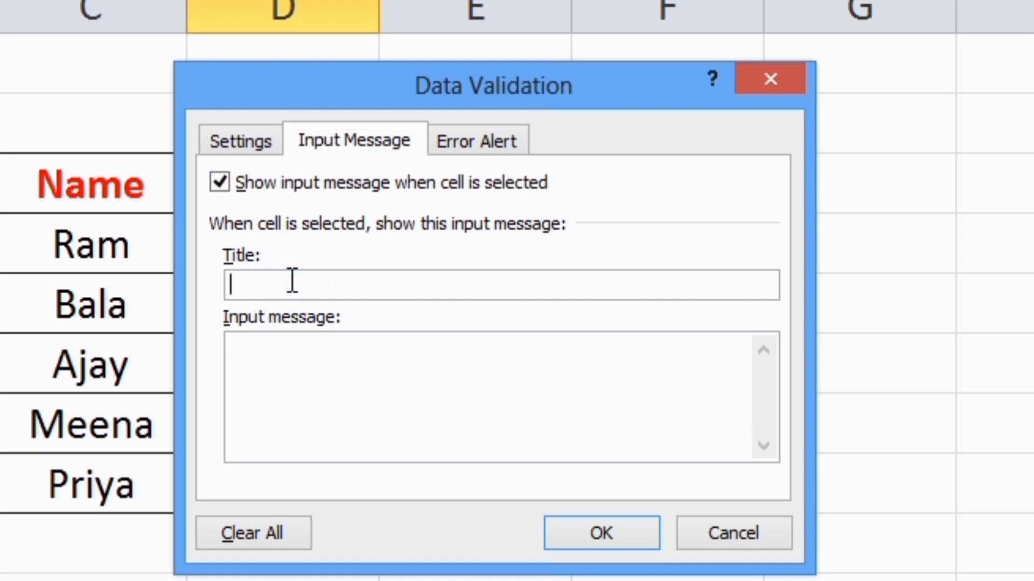
pyautogui.write('VALIDATION')
pyautogui.click(292, 373)
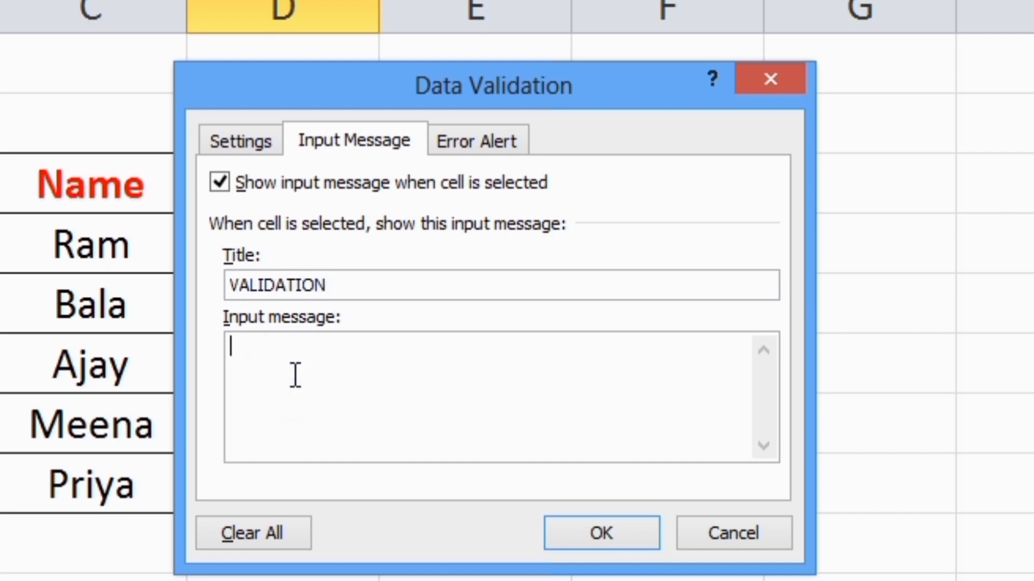
pyautogui.write('ENTER ')
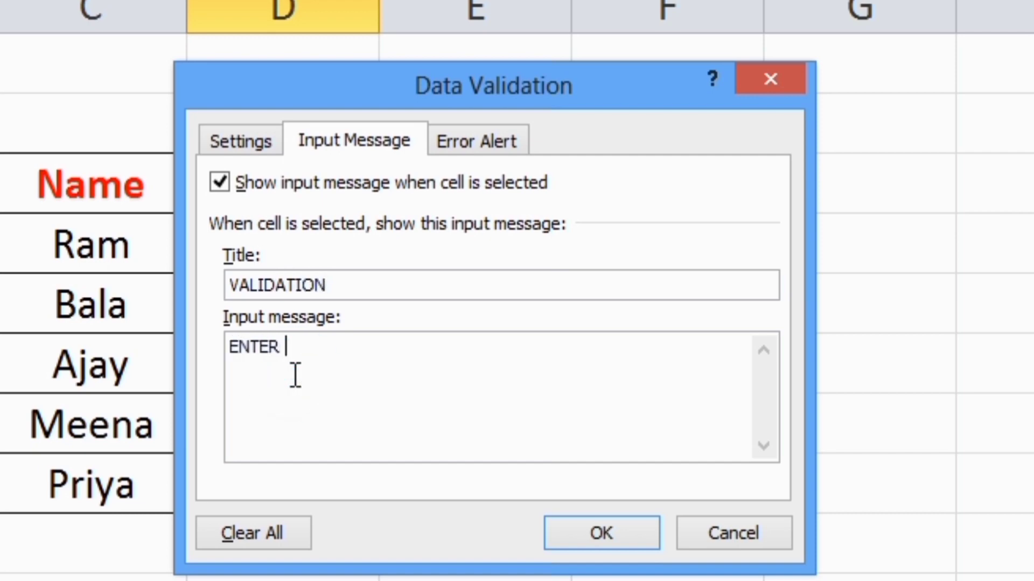
pyautogui.write('MIN 35')
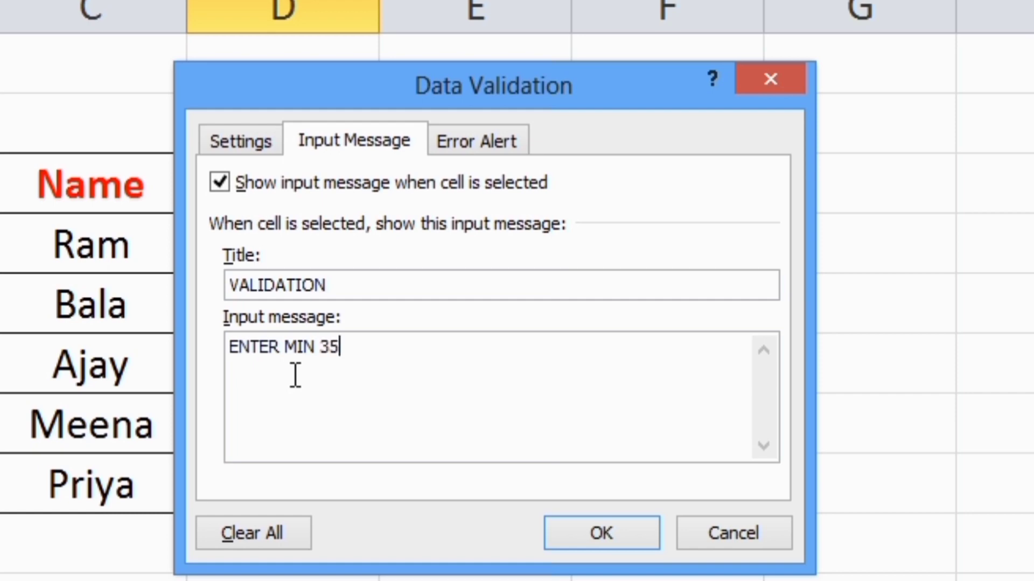
pyautogui.write(' MAX 10')
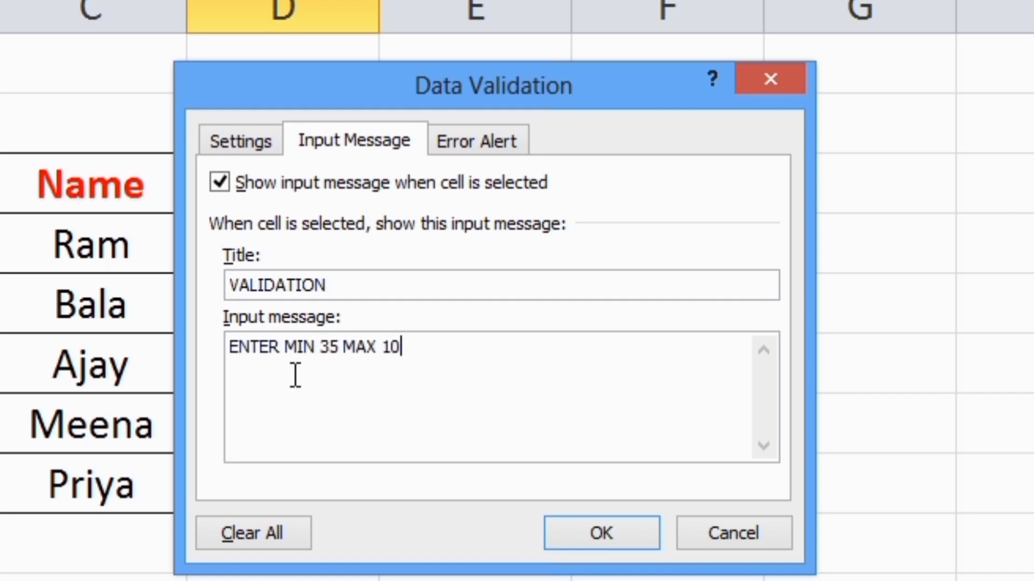
pyautogui.write('0')
# Try the Warning and Information error alert styles, and set the style to Stop
pyautogui.click(485, 144)
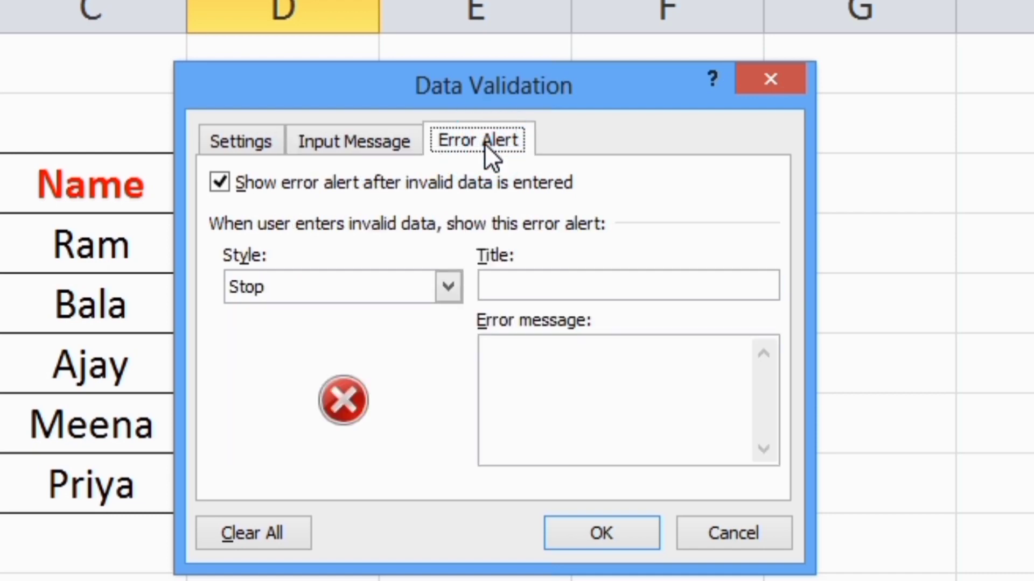
pyautogui.click(447, 283)
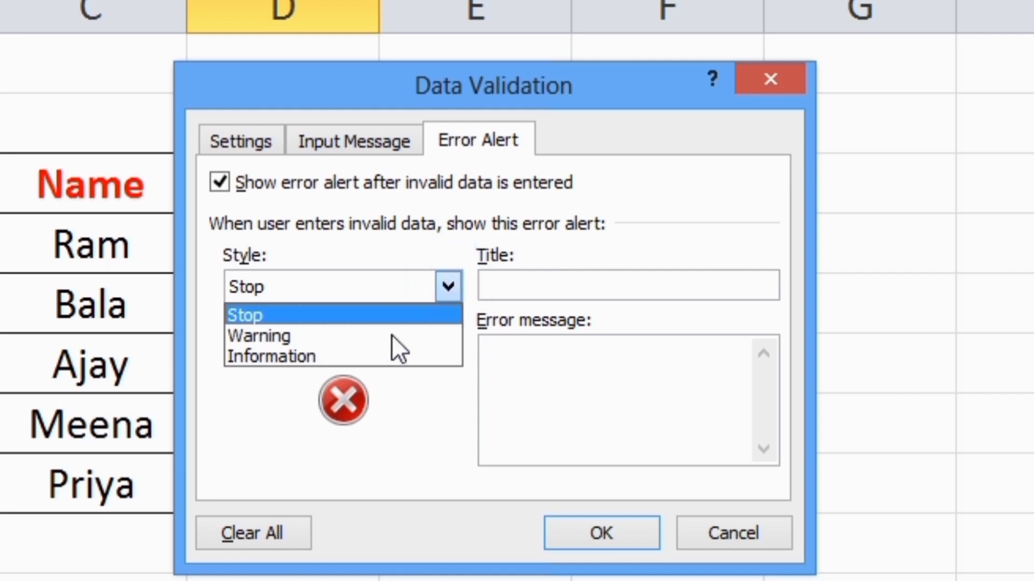
pyautogui.click(369, 317)
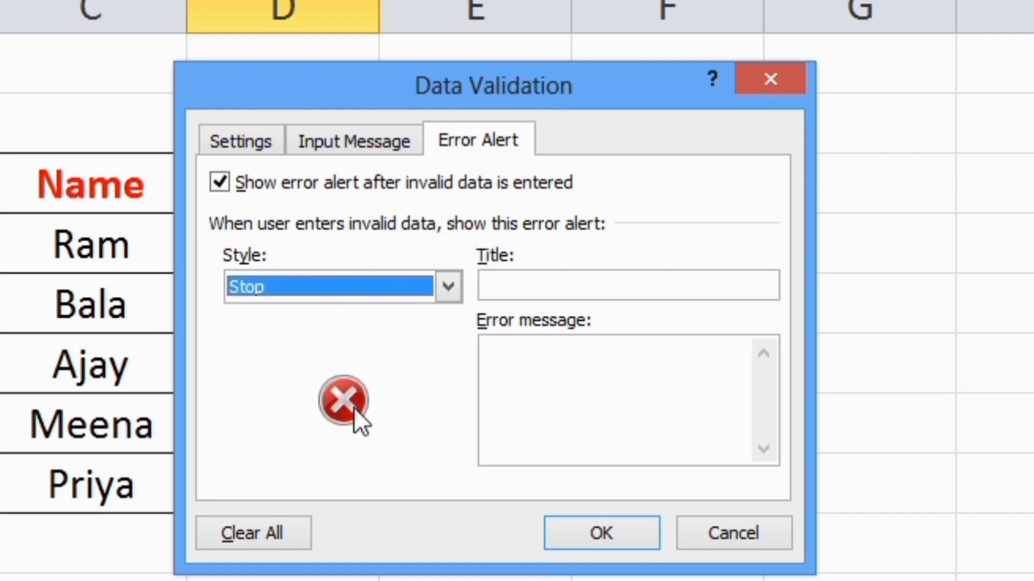
pyautogui.click(454, 279)
pyautogui.click(354, 340)
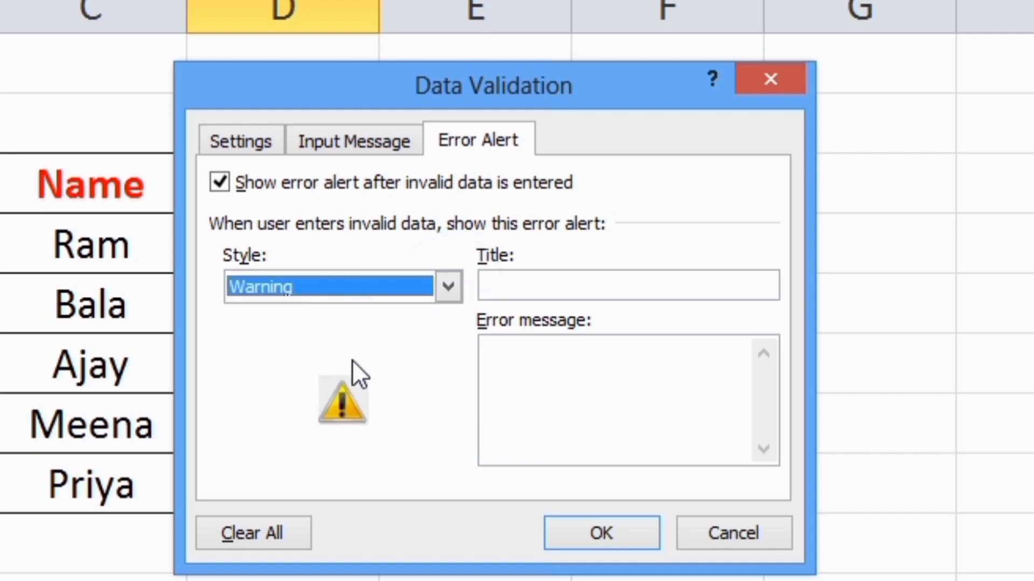
pyautogui.click(445, 288)
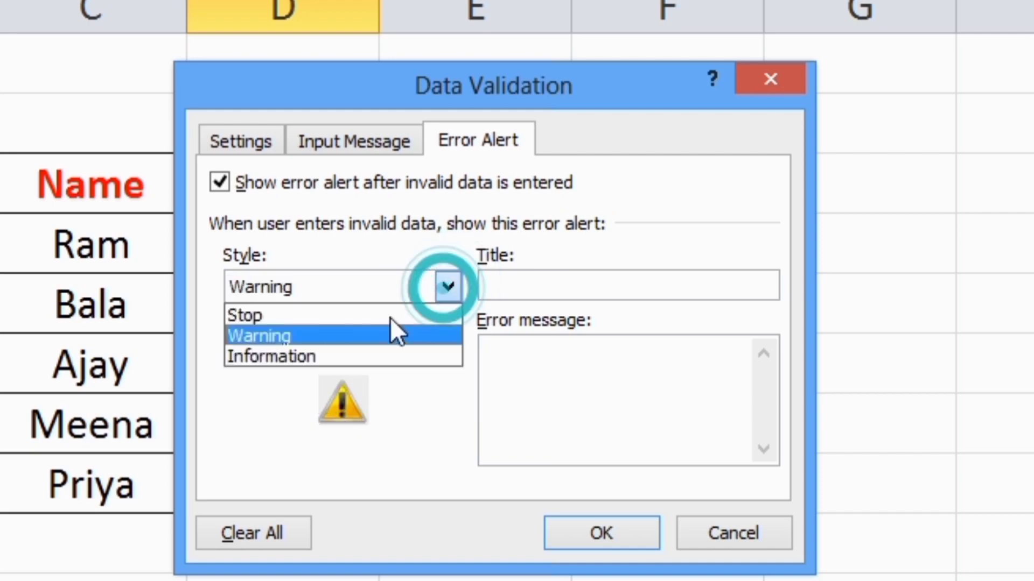
pyautogui.click(319, 356)
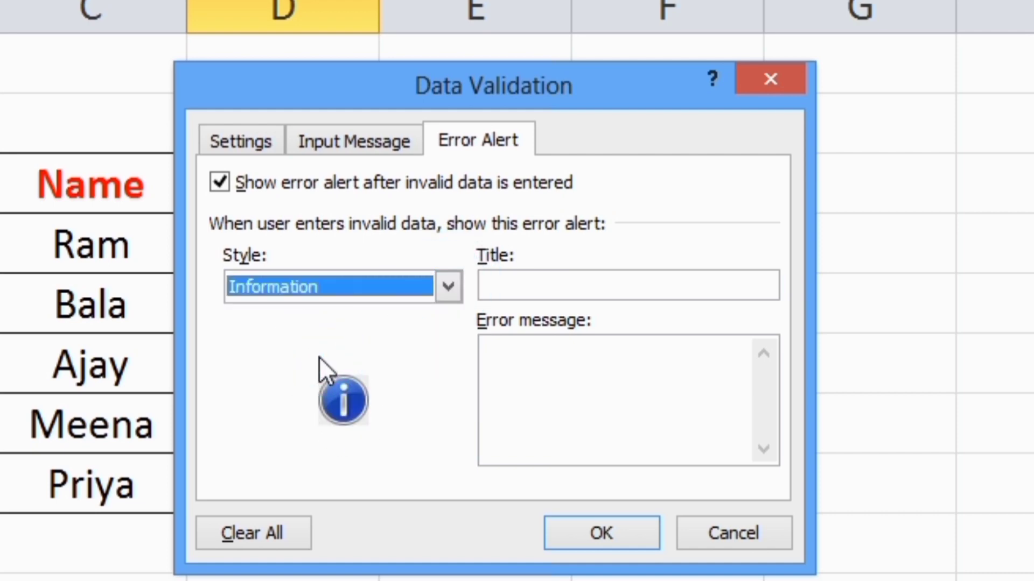
pyautogui.click(447, 286)
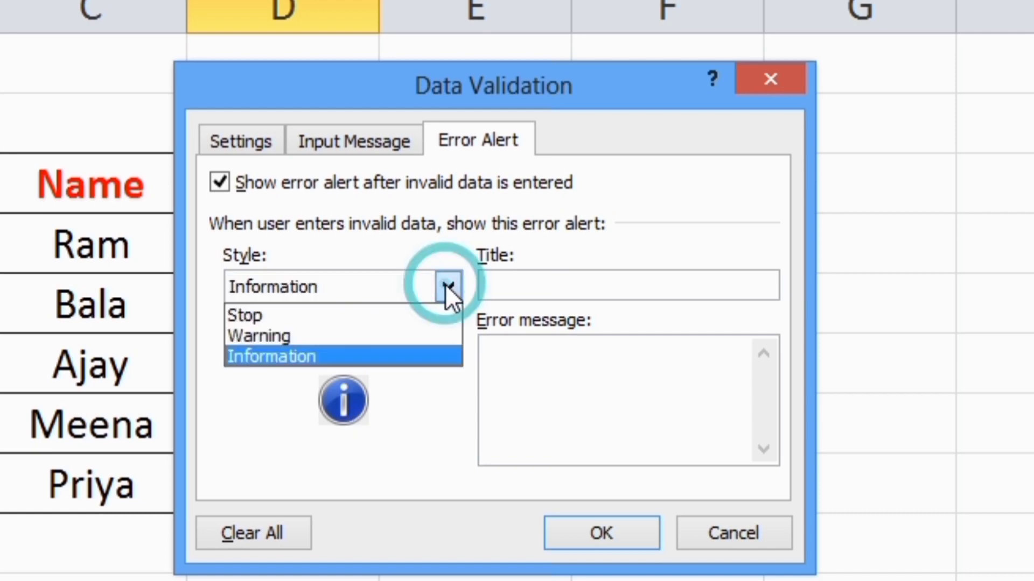
pyautogui.click(424, 314)
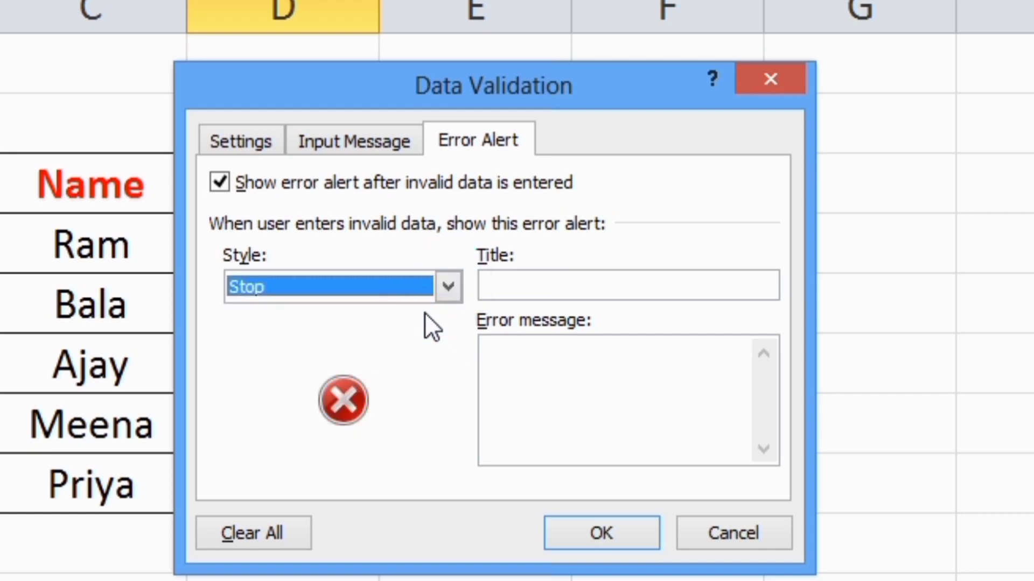
# Give the error alert the title "DATA VALIDATION" and the error message "WRONG SCORES"
pyautogui.click(572, 288)
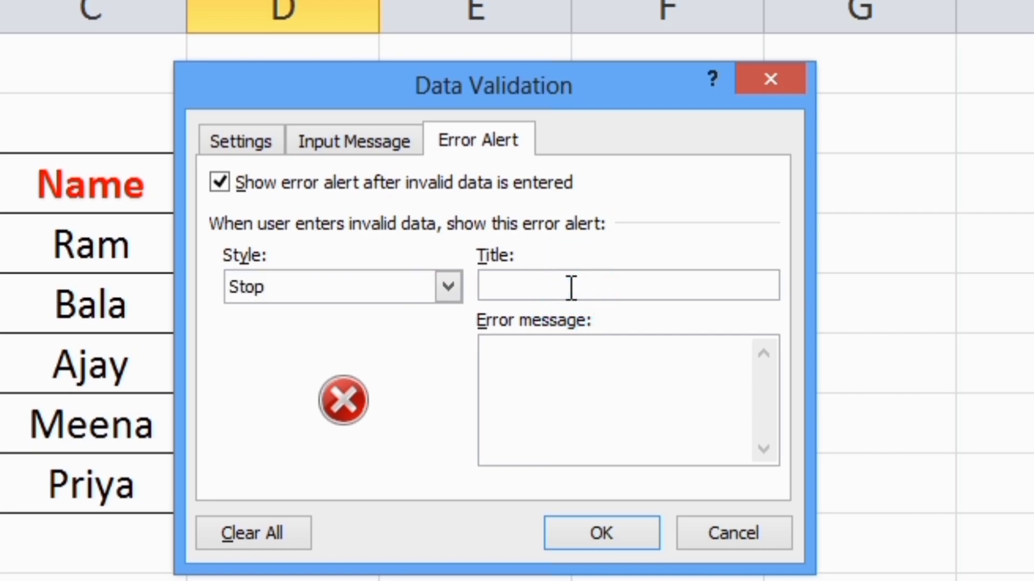
pyautogui.write('DATA VA')
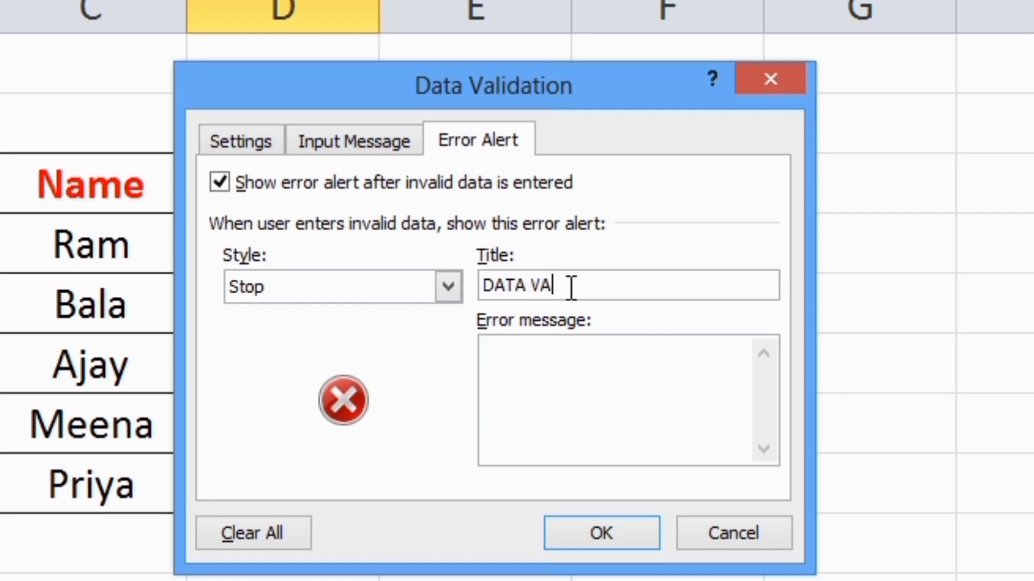
pyautogui.write('LIDATION')
pyautogui.click(560, 358)
pyautogui.write('w')
pyautogui.press('BackSpace')
pyautogui.write('WR')
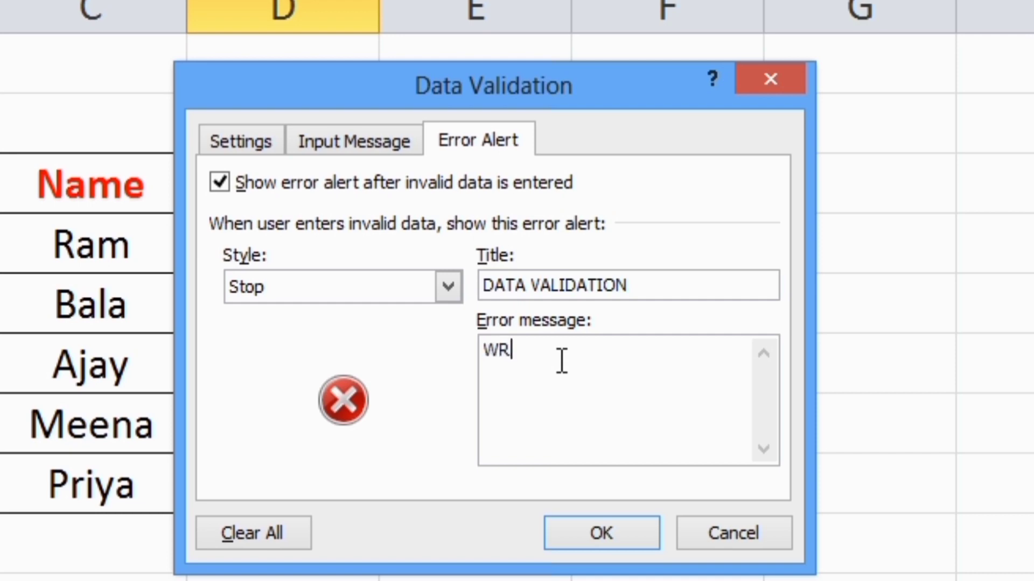
pyautogui.write('ONG SCORES')
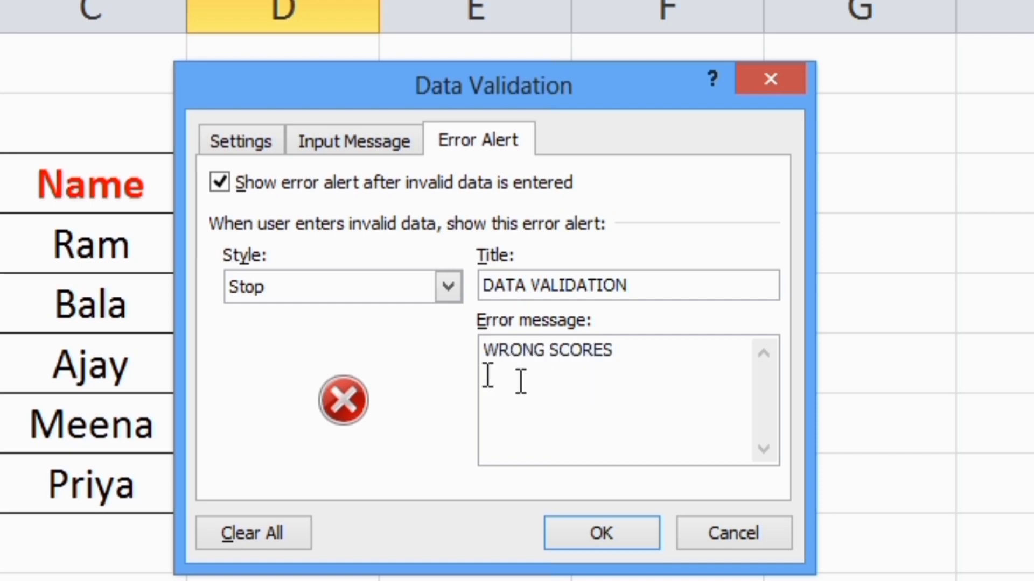
# Add "!!!" to the end of the error message and apply the validation settings to the score cells
pyautogui.write('!!!')
pyautogui.click(547, 529)
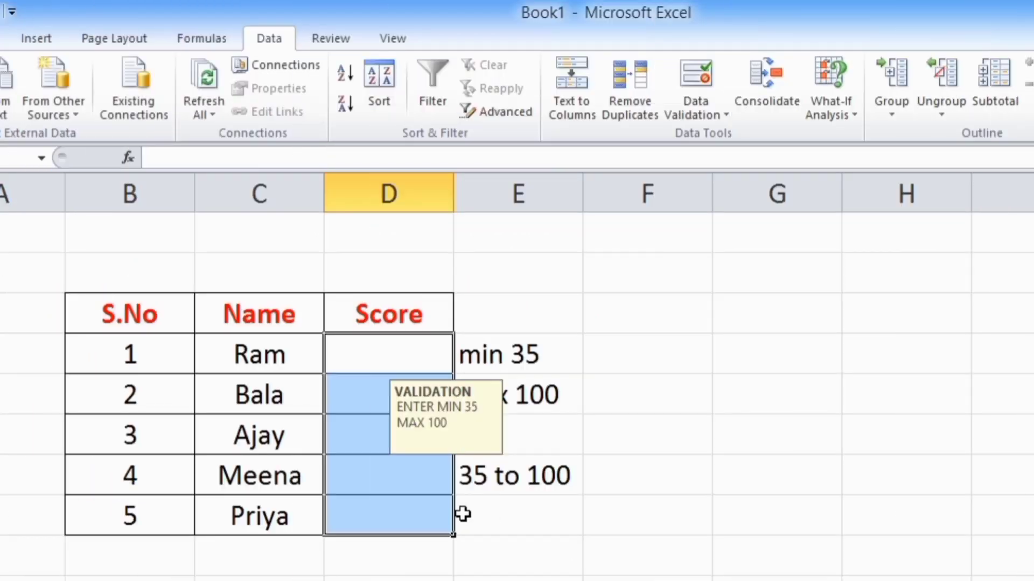
# Compare selecting score cells with selecting name cells to check where the validation input message is shown
pyautogui.click(249, 424)
pyautogui.click(365, 435)
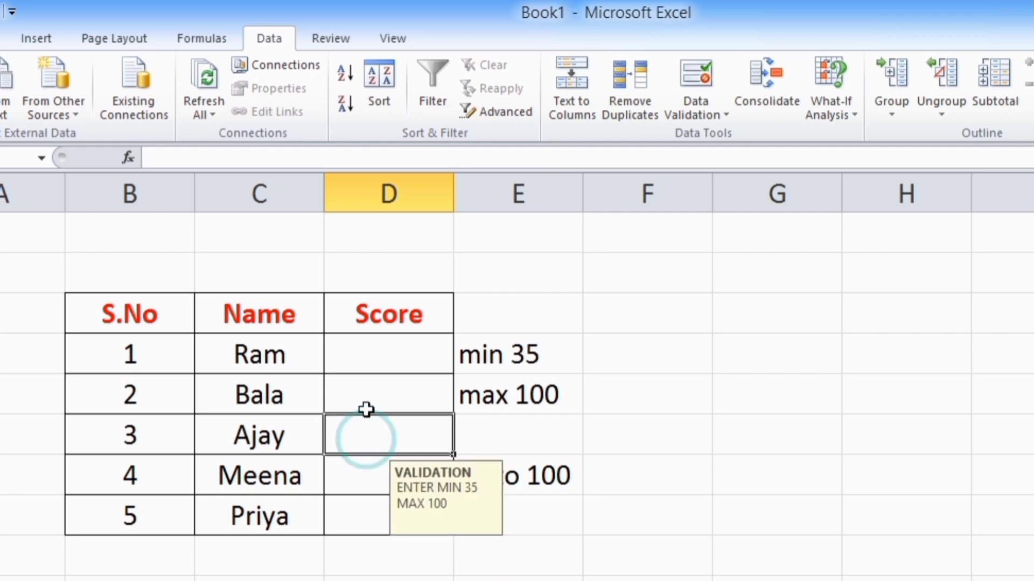
pyautogui.click(364, 407)
pyautogui.click(227, 366)
pyautogui.click(225, 395)
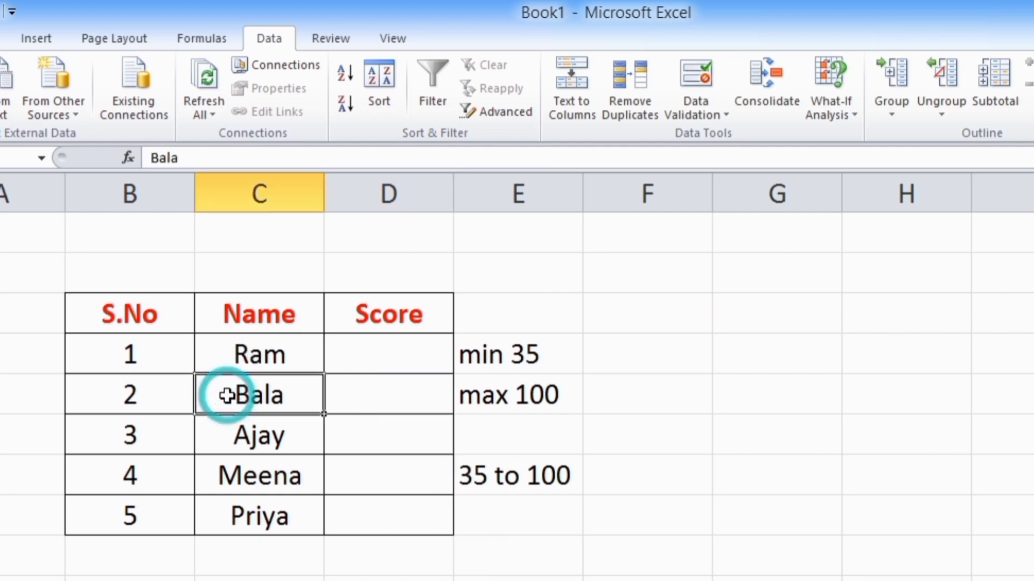
# Enter the scores 35 for S.No 1 and 60 for S.No 2
pyautogui.click(371, 365)
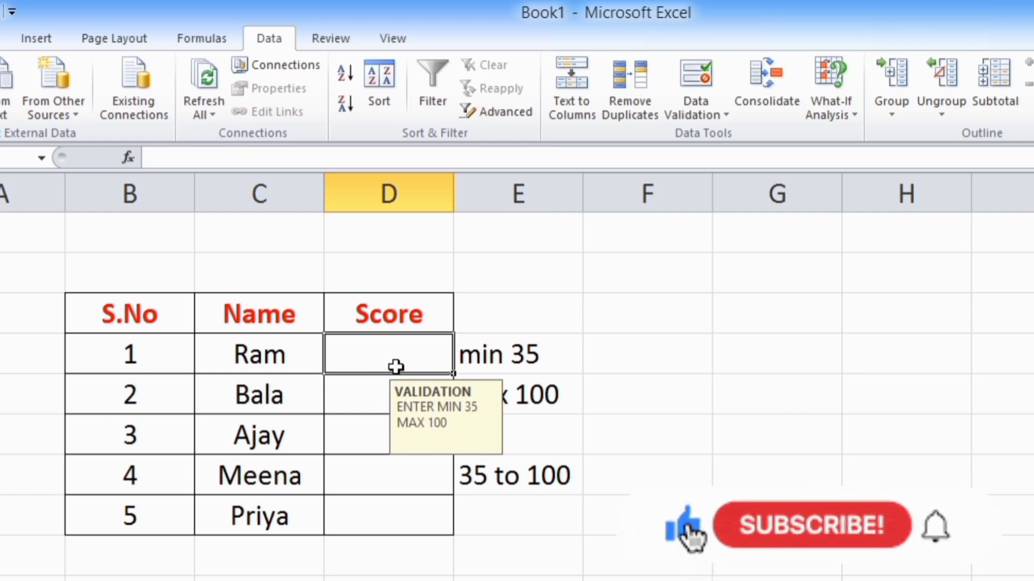
pyautogui.write('35')
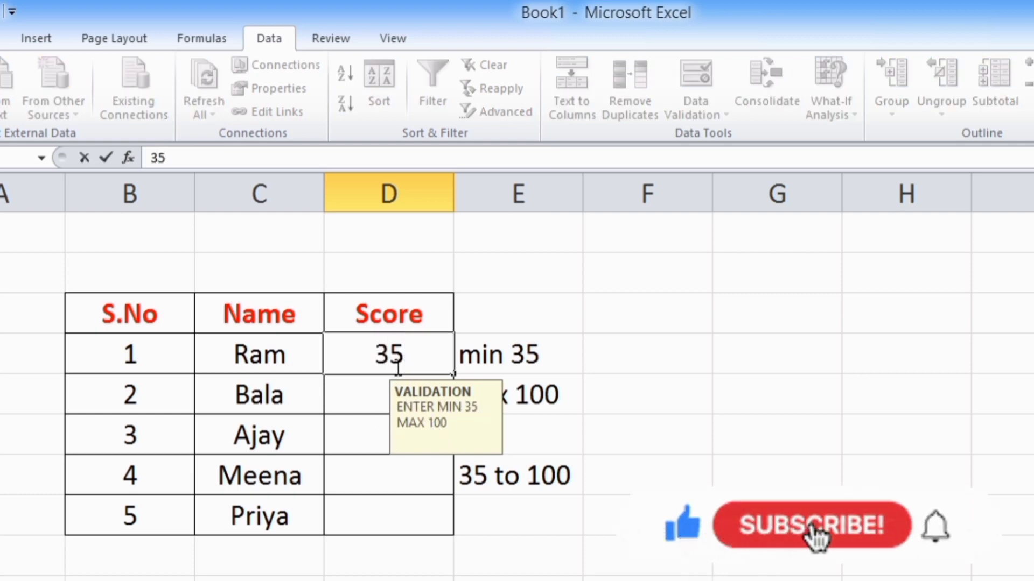
pyautogui.press('Return')
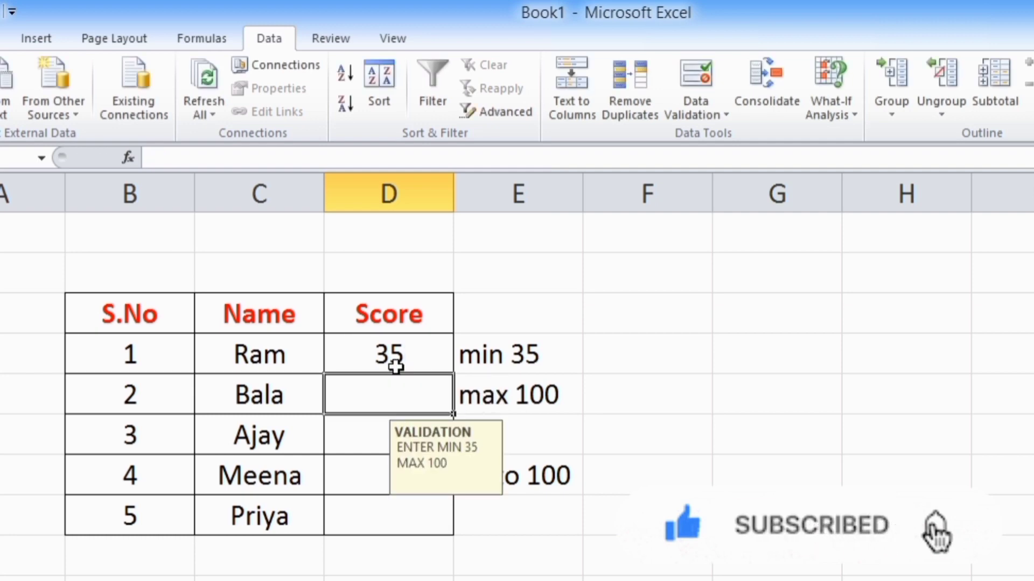
pyautogui.write('60')
pyautogui.press('Return')
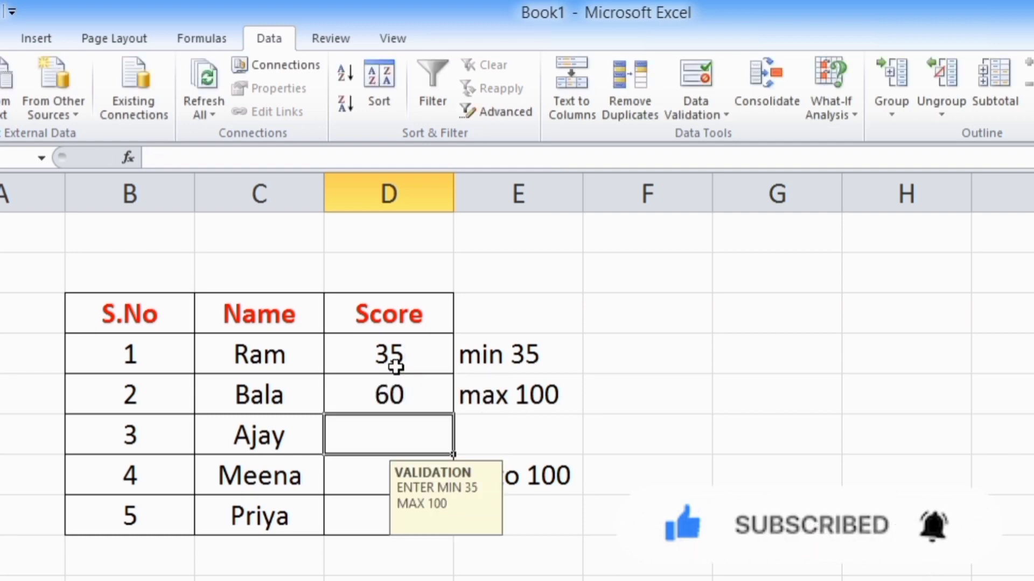
# Try the out-of-range score 30 for S.No 3, and retry the entry with 80
pyautogui.write('30')
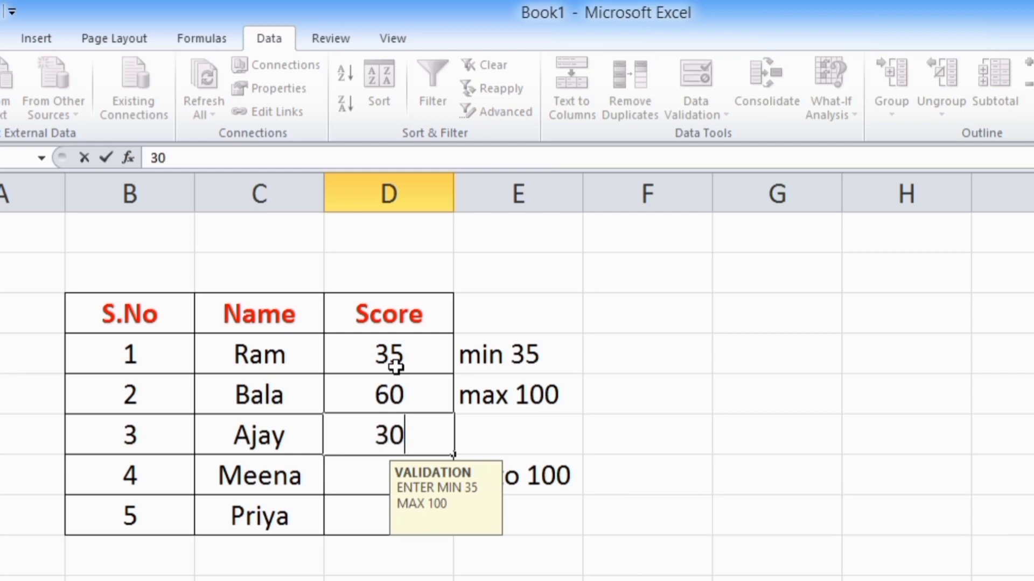
pyautogui.press('Return')
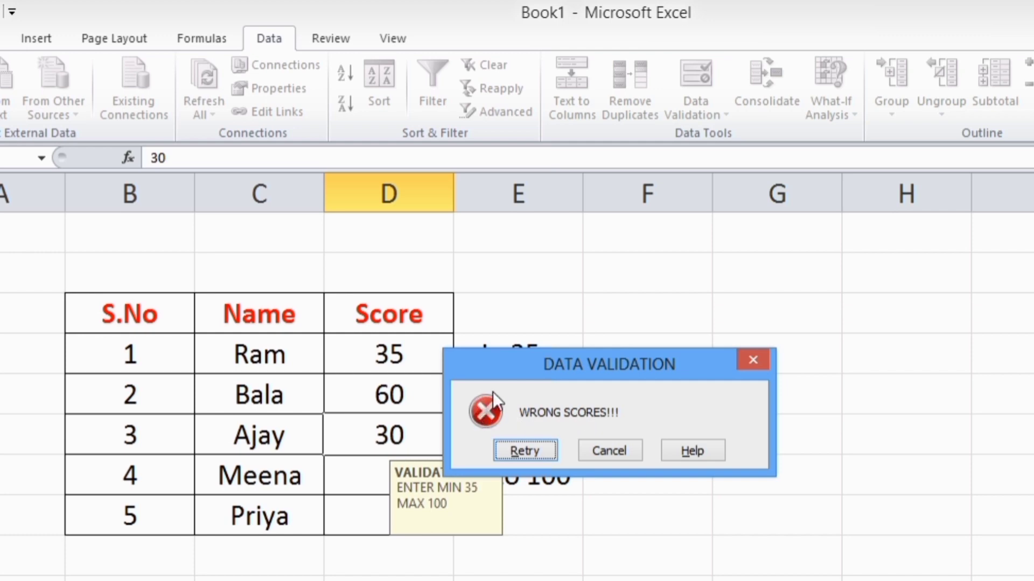
pyautogui.click(518, 449)
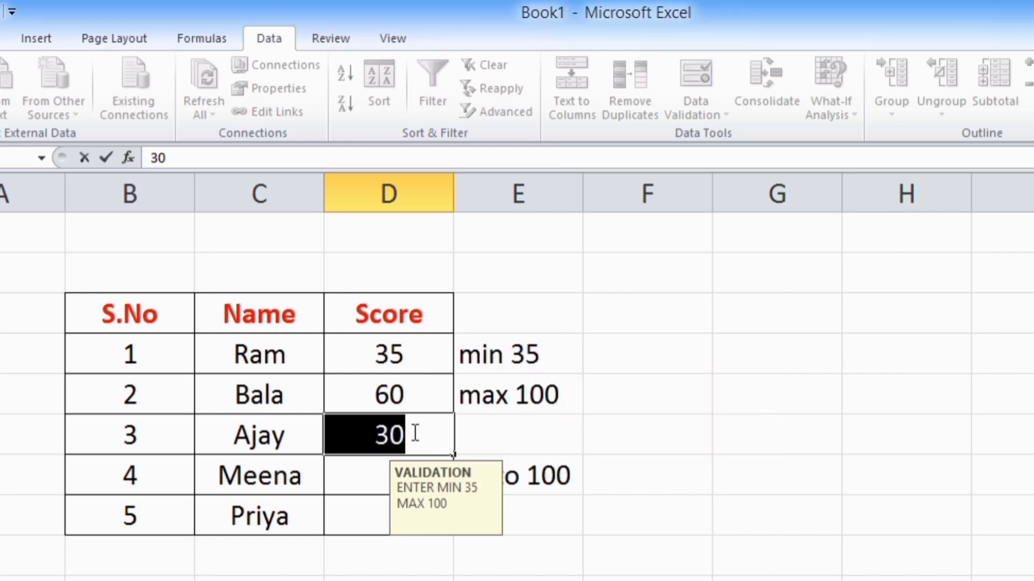
pyautogui.write('80')
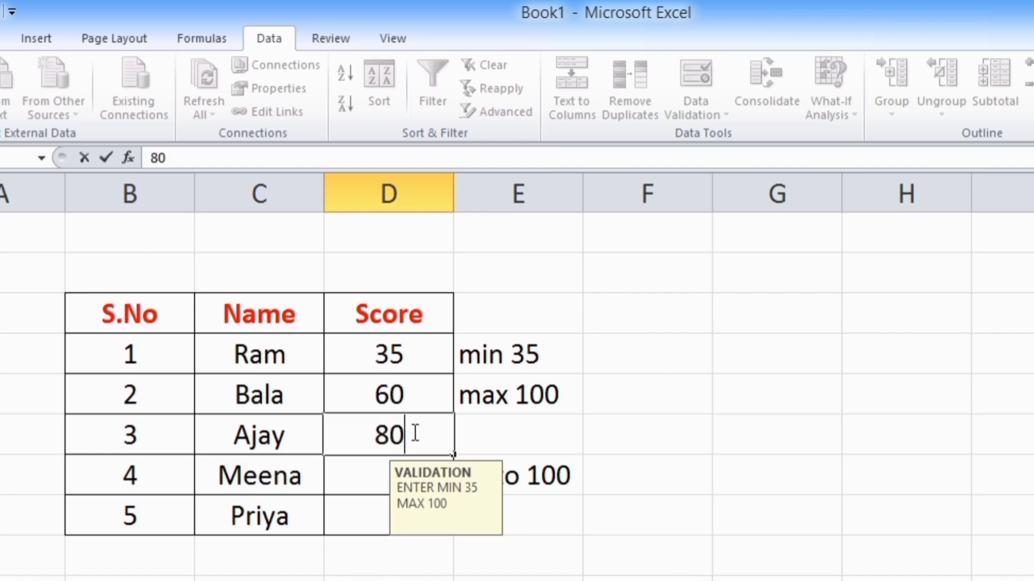
pyautogui.press('Return')
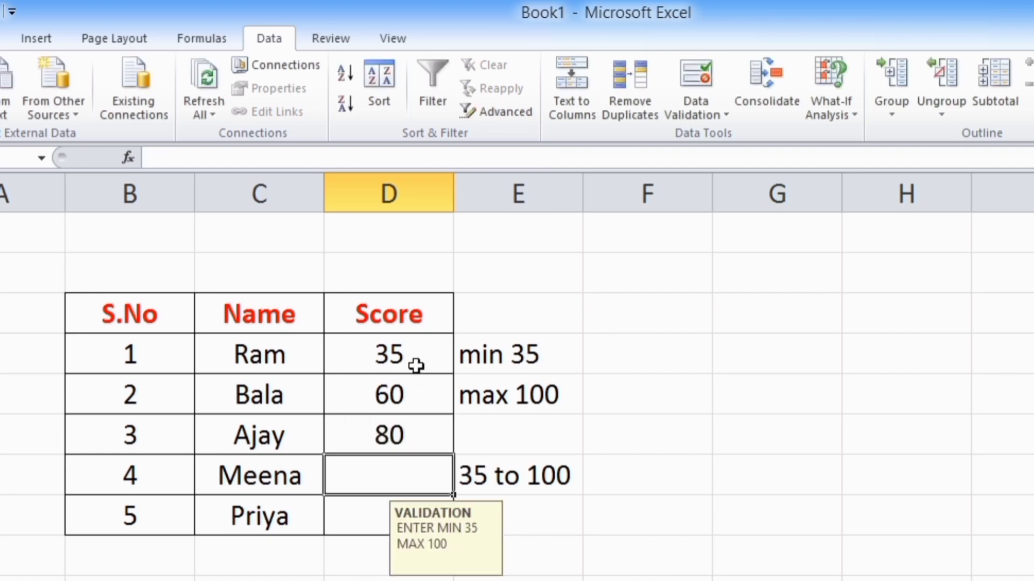
# Change the error alert style of the five score cells to Warning
pyautogui.moveTo(415, 362); pyautogui.dragTo(416, 518)
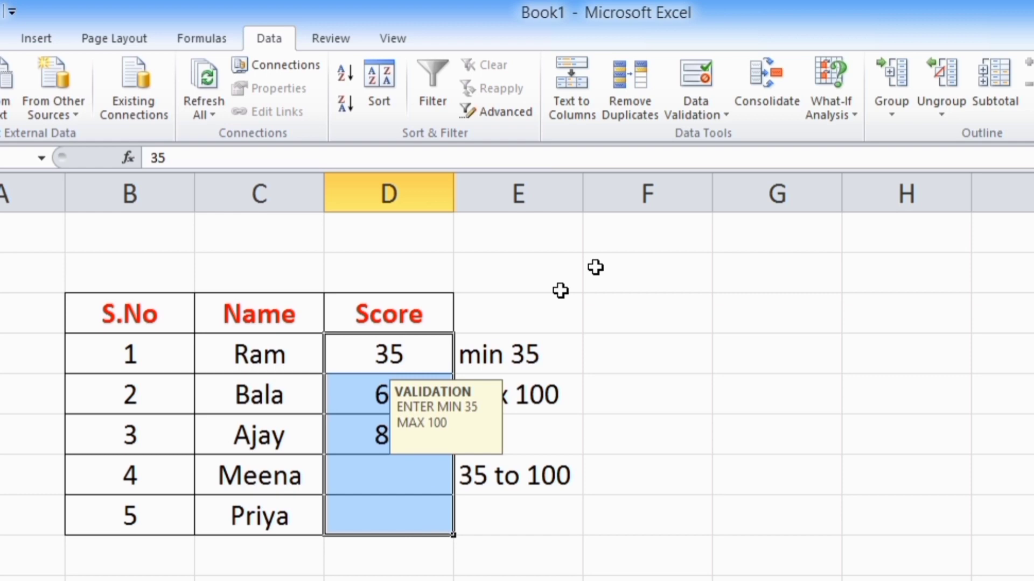
pyautogui.click(727, 115)
pyautogui.click(727, 137)
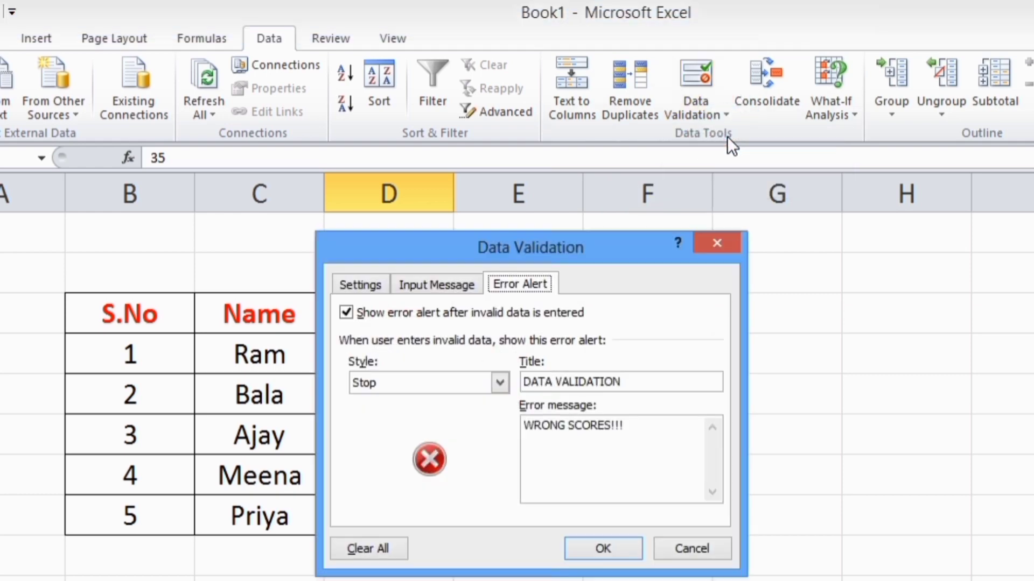
pyautogui.click(501, 382)
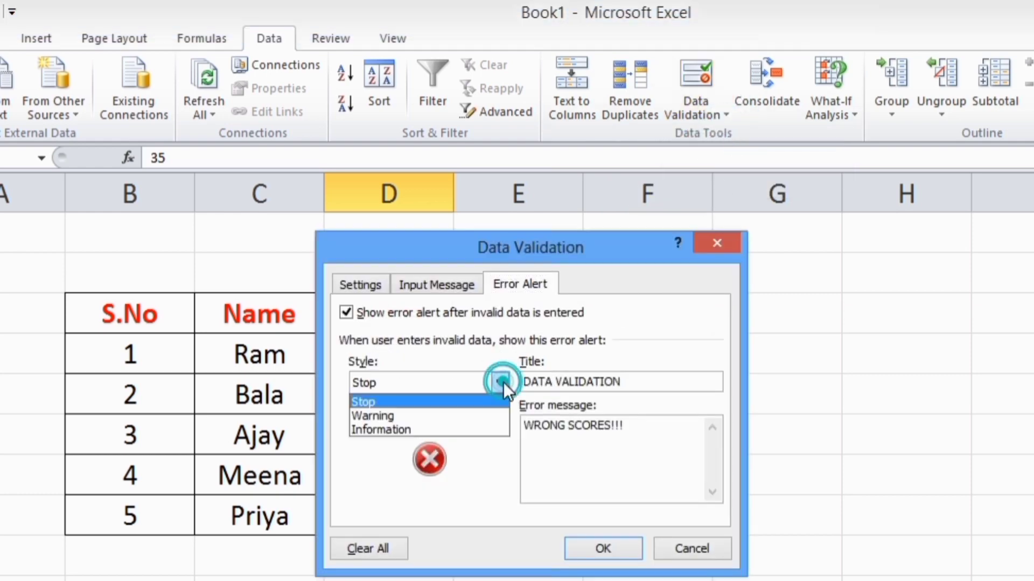
pyautogui.click(446, 412)
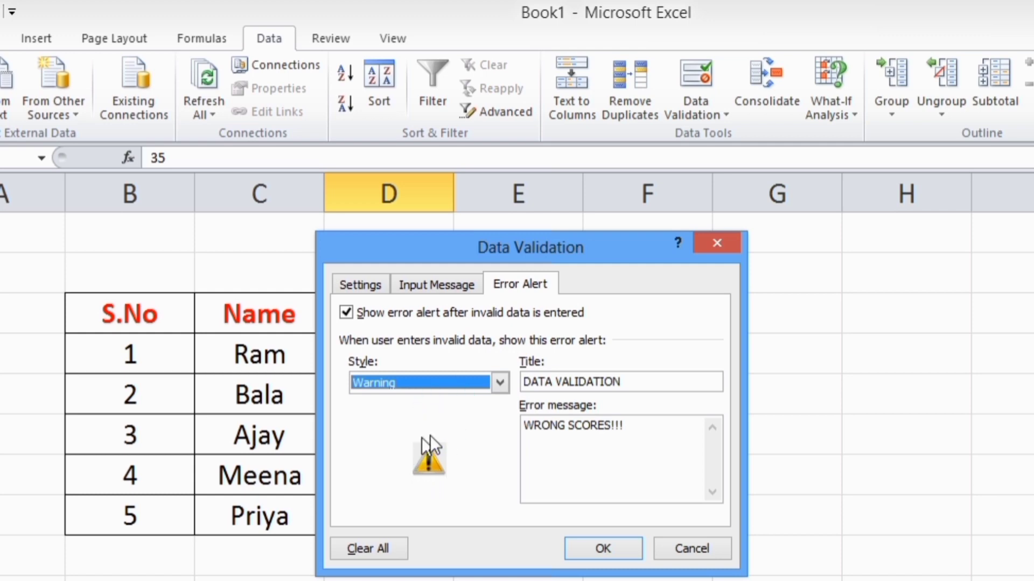
pyautogui.click(597, 551)
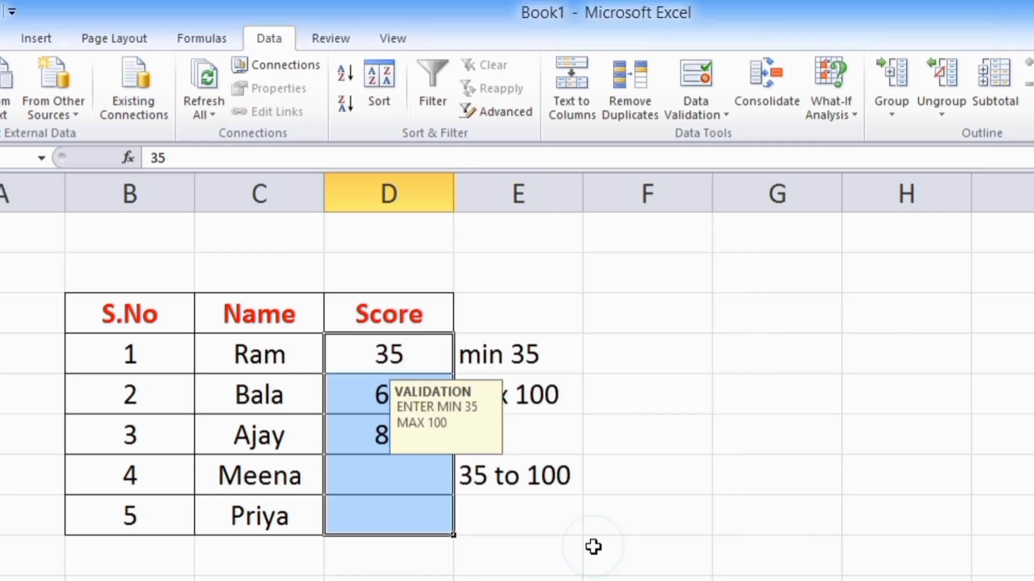
# Enter the out-of-range score 25 for S.No 4, declining the warning once before keeping the value
pyautogui.click(385, 477)
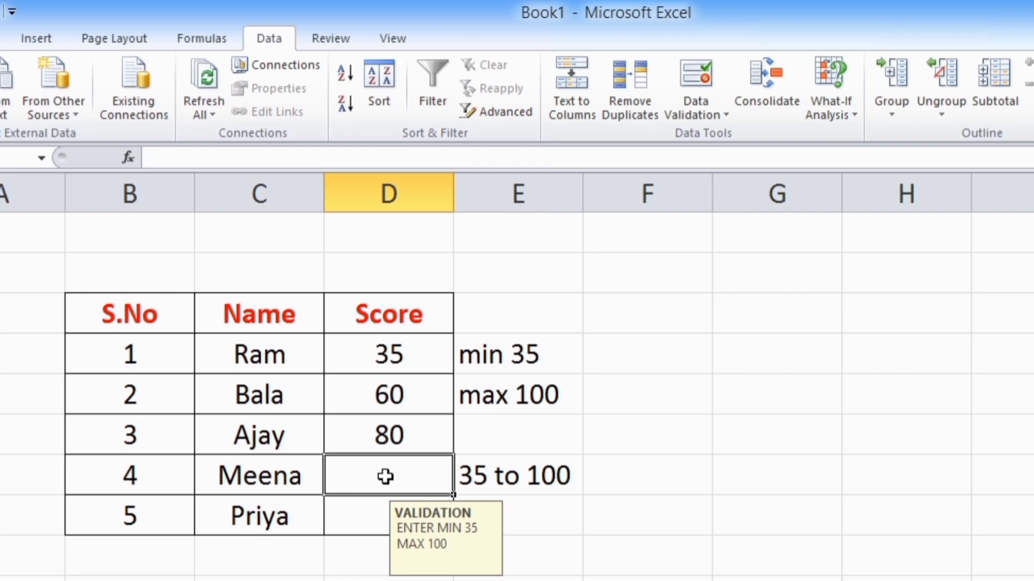
pyautogui.write('25')
pyautogui.press('Return')
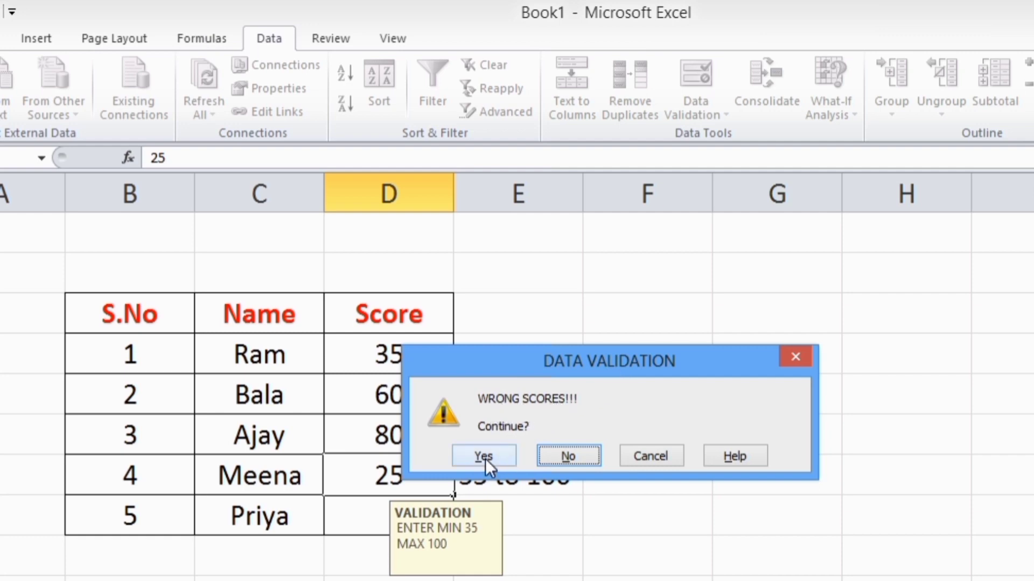
pyautogui.click(565, 457)
pyautogui.press('Return')
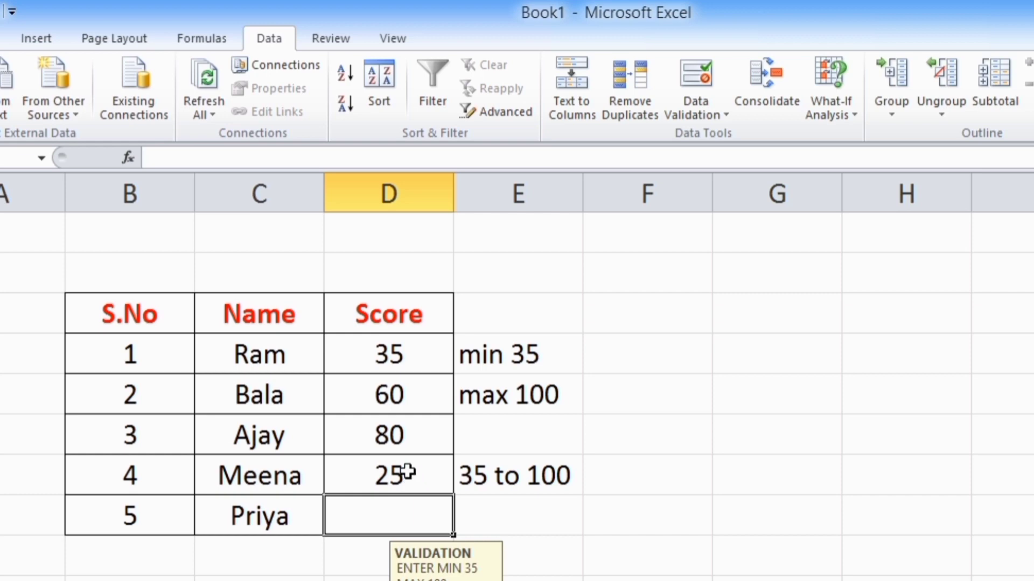
# Replace the score for S.No 2 with 150 and accept the warning to keep it
pyautogui.click(397, 393)
pyautogui.write('150')
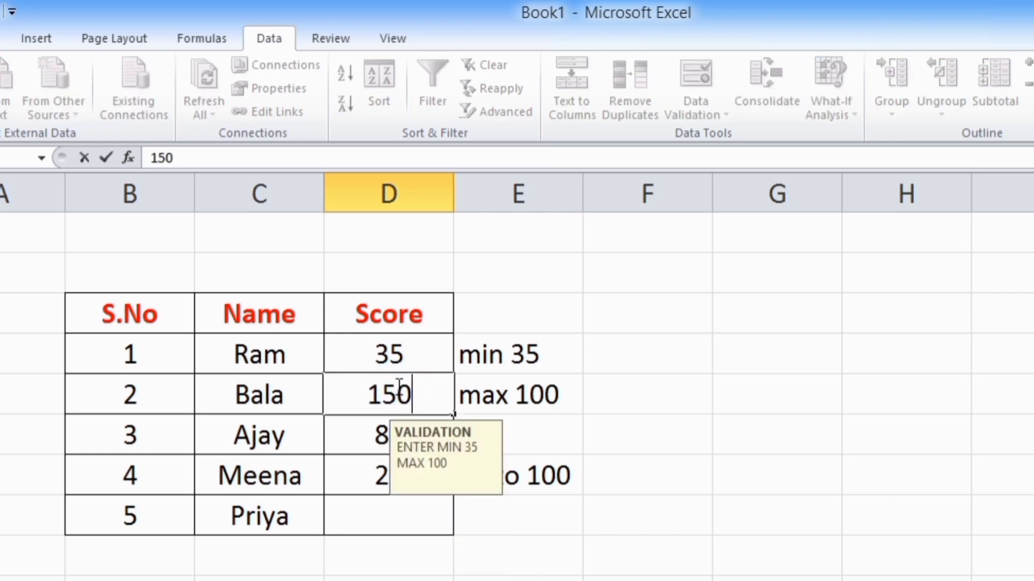
pyautogui.press('Return')
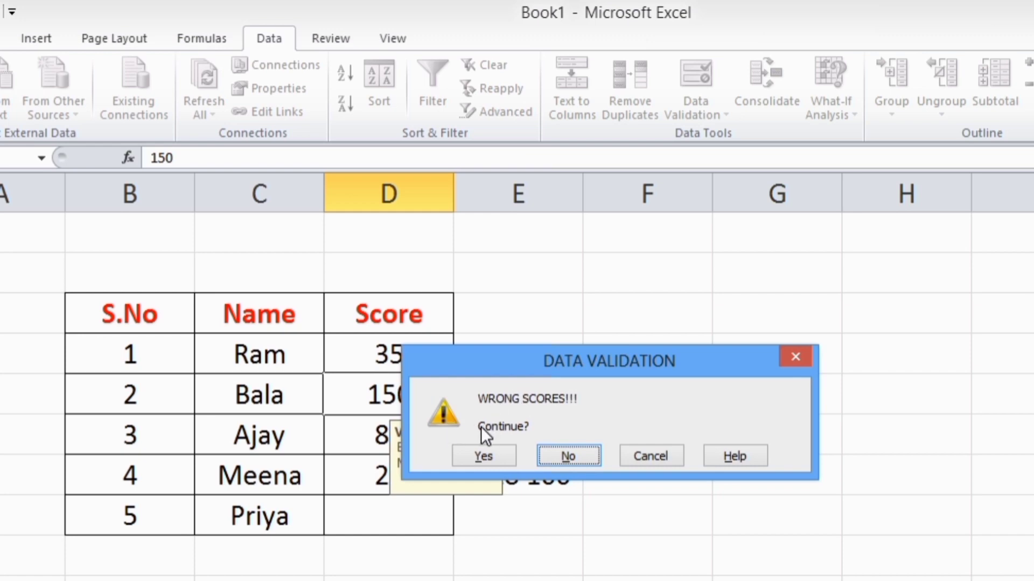
pyautogui.click(484, 456)
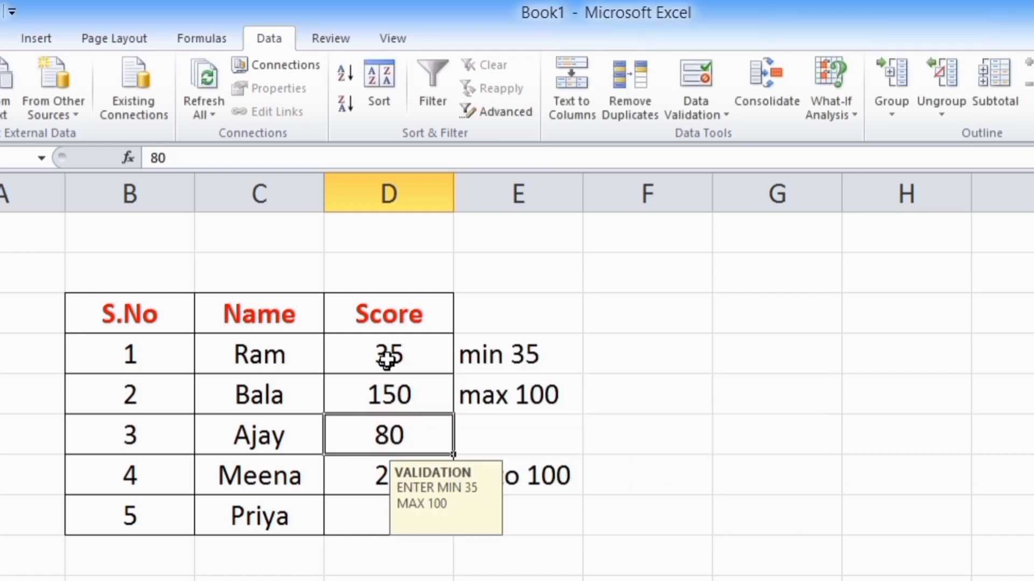
# Change the error alert style of the five score cells to Information
pyautogui.moveTo(383, 356); pyautogui.dragTo(396, 509)
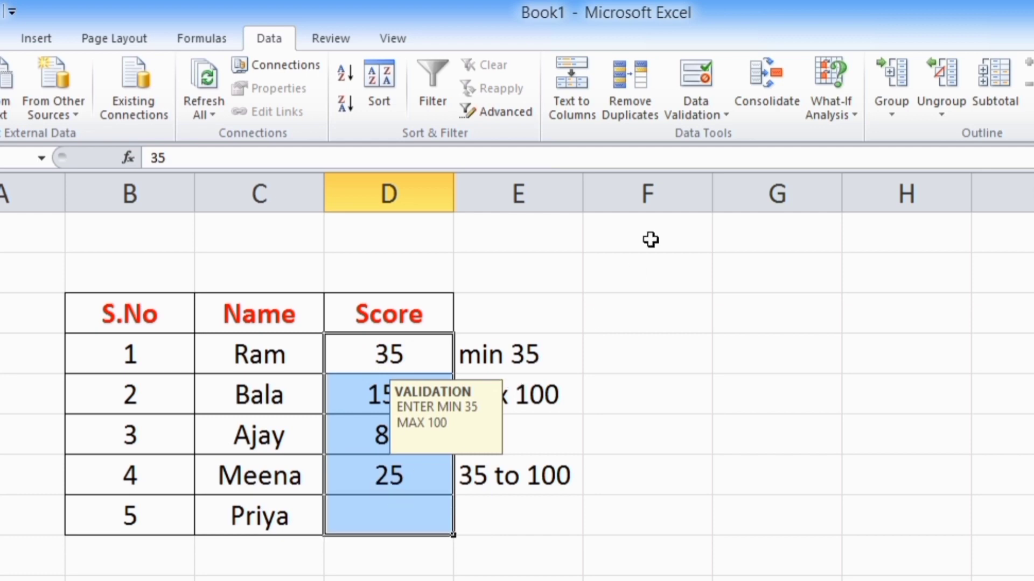
pyautogui.click(726, 118)
pyautogui.click(728, 138)
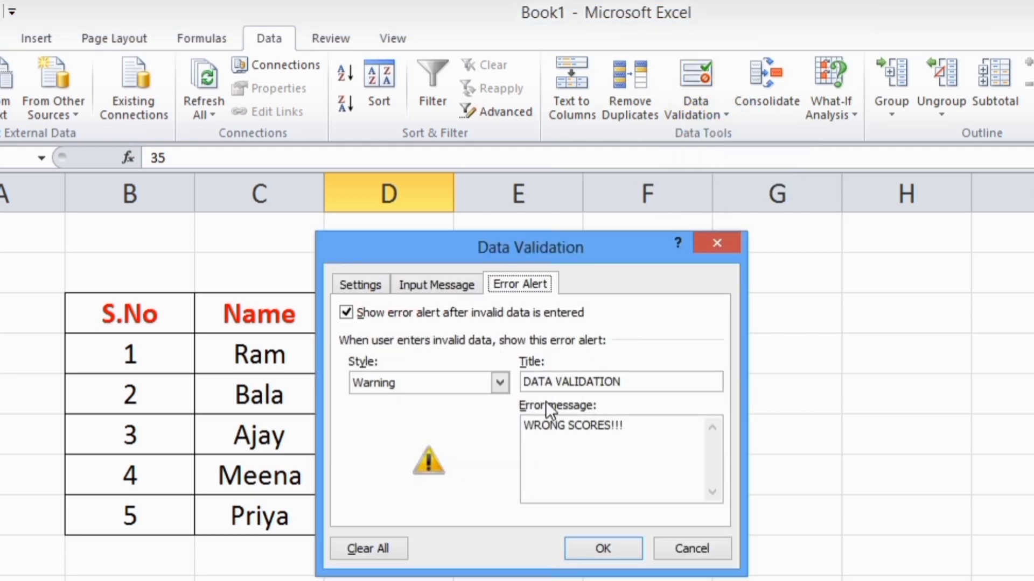
pyautogui.click(500, 382)
pyautogui.click(408, 428)
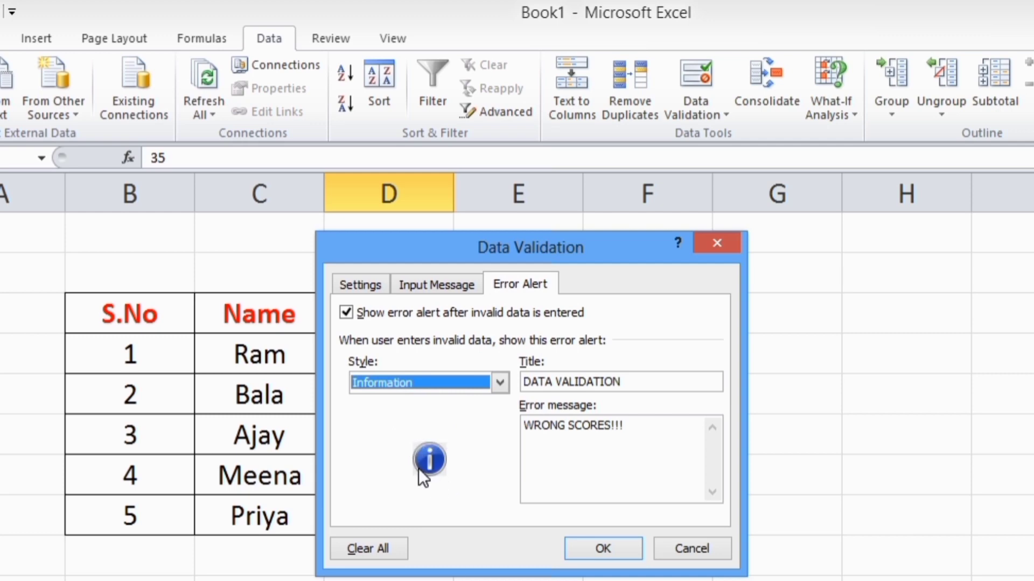
pyautogui.click(583, 546)
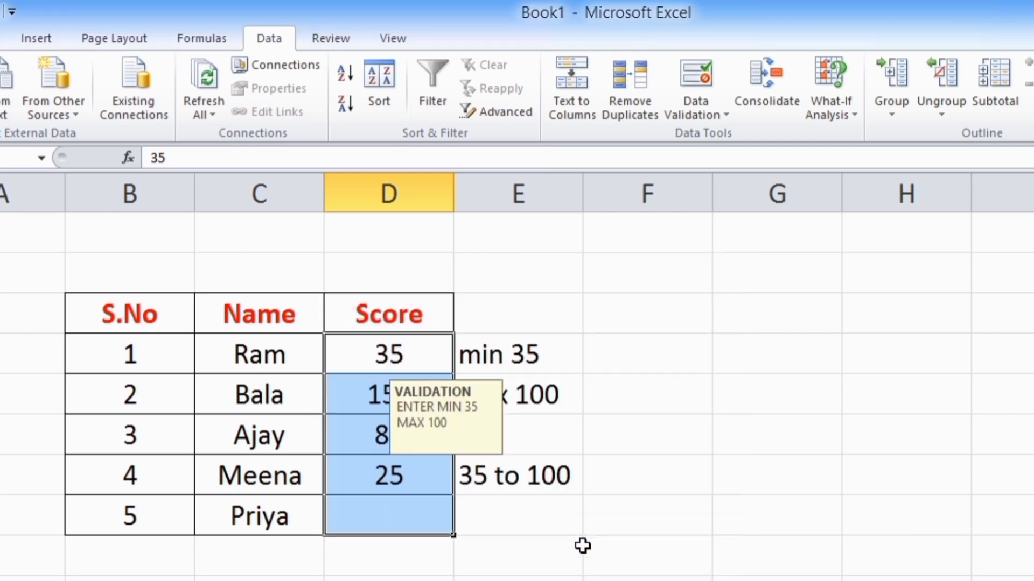
# Try the score 160 for S.No 5 and cancel it, and enter 165 in the same cell instead
pyautogui.click(375, 514)
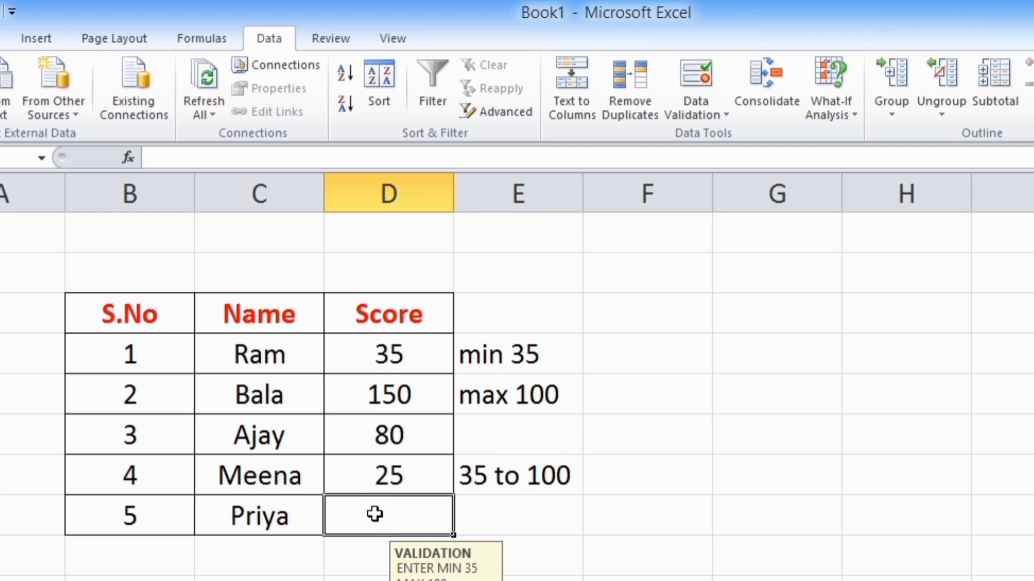
pyautogui.write('160')
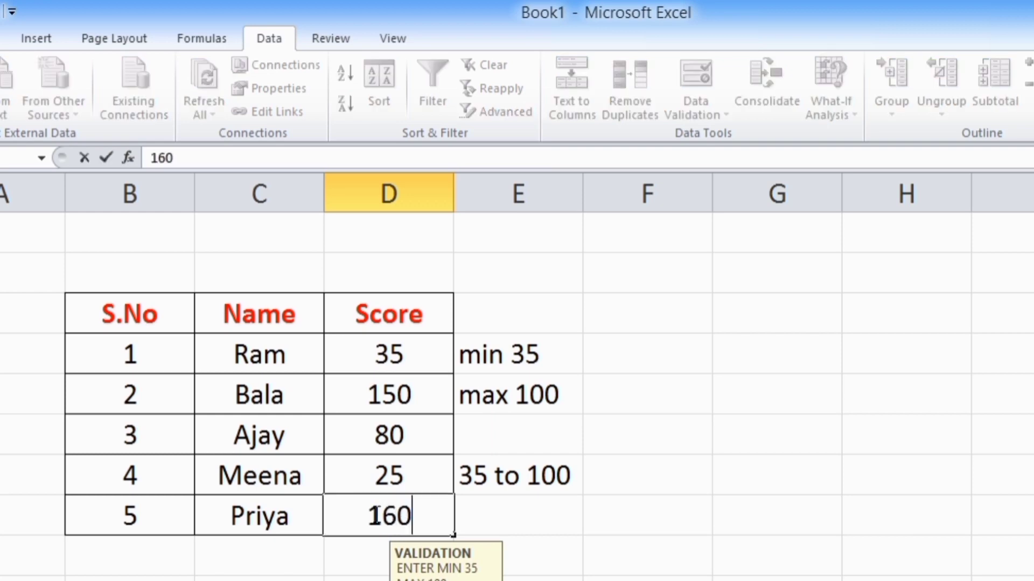
pyautogui.press('Return')
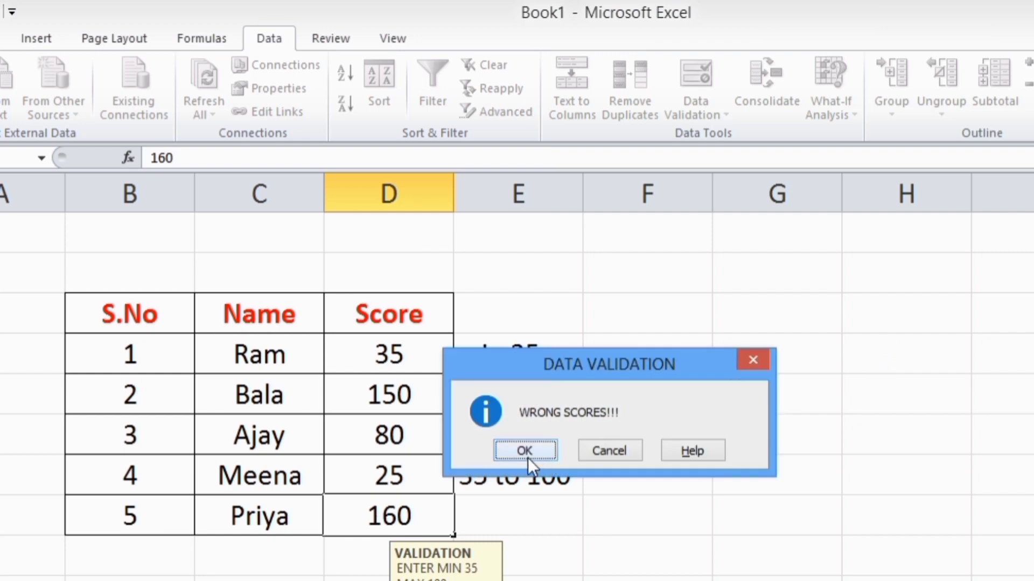
pyautogui.click(602, 451)
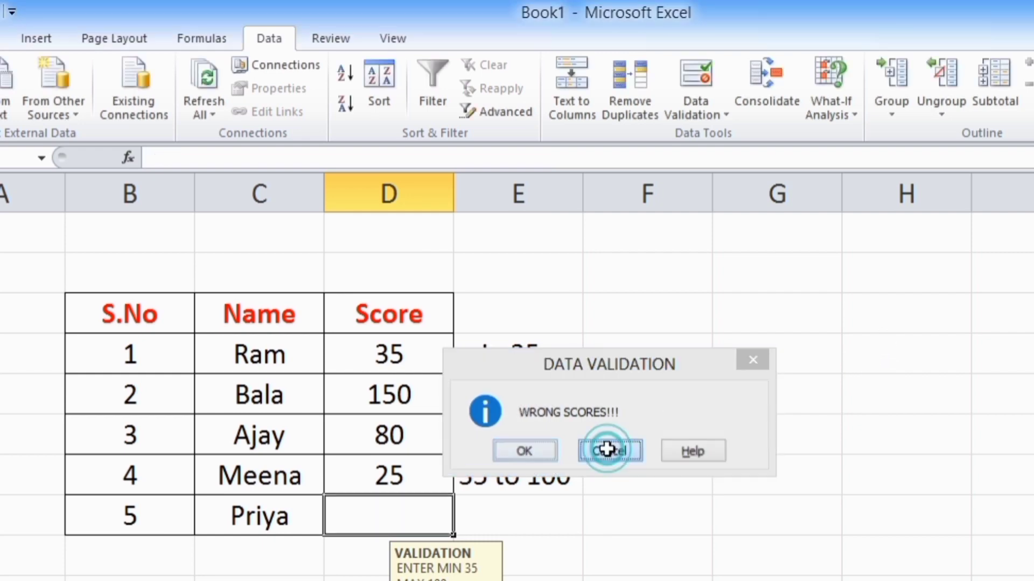
pyautogui.write('165')
pyautogui.press('Return')
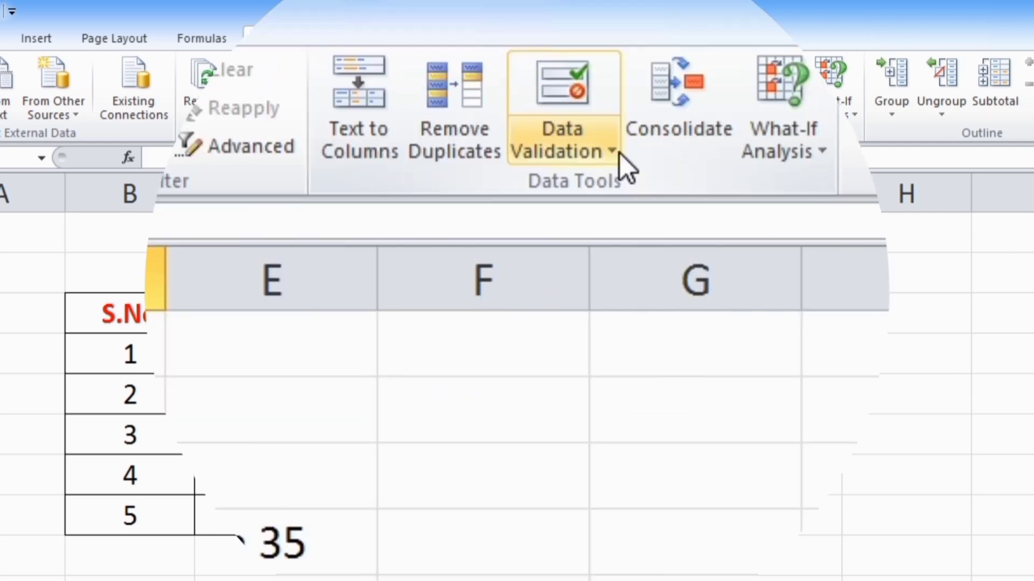
# Circle the invalid data in the Score column
pyautogui.click(728, 116)
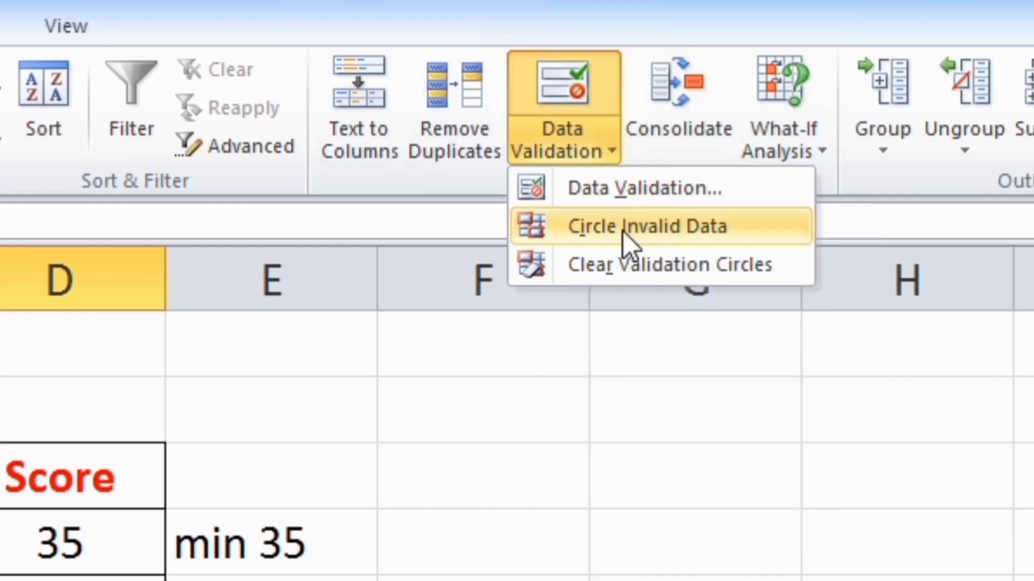
pyautogui.click(596, 230)
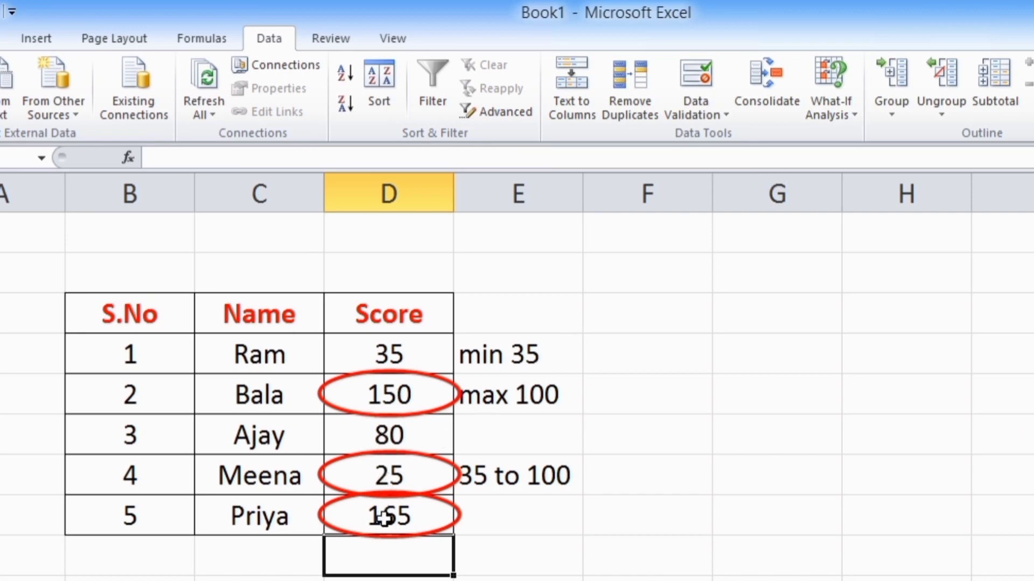
# Clear the validation circles from the invalid scores in the Score column
pyautogui.click(724, 115)
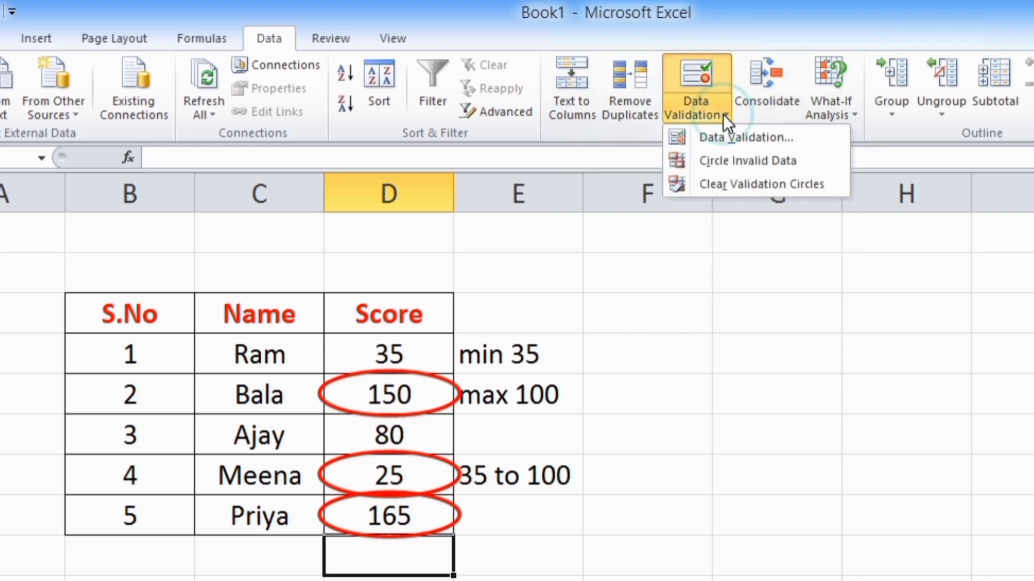
pyautogui.click(716, 185)
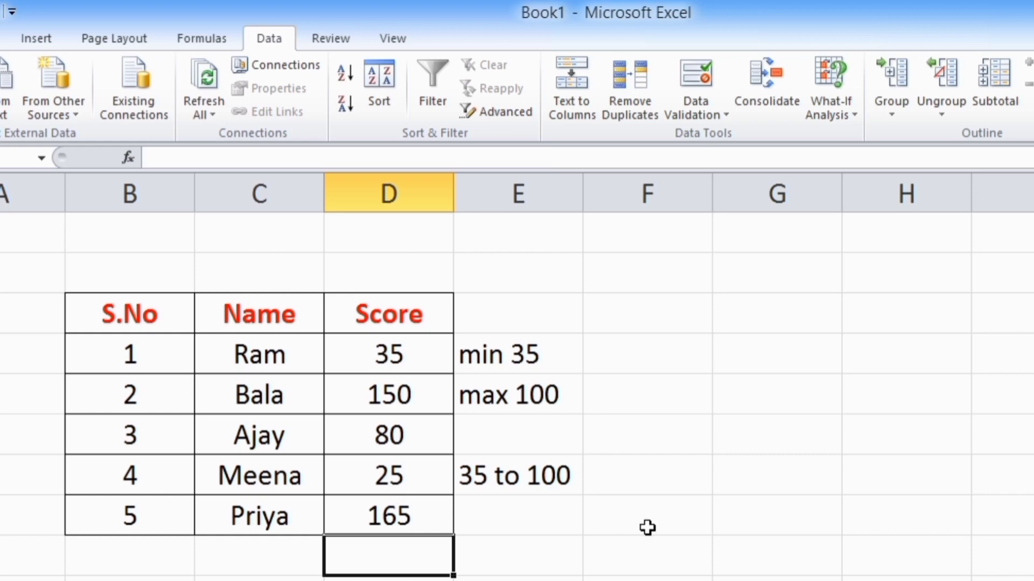
# Examine the allowed data types for validation and the comparison conditions offered for Whole number, and close the validation settings without applying them
pyautogui.click(723, 112)
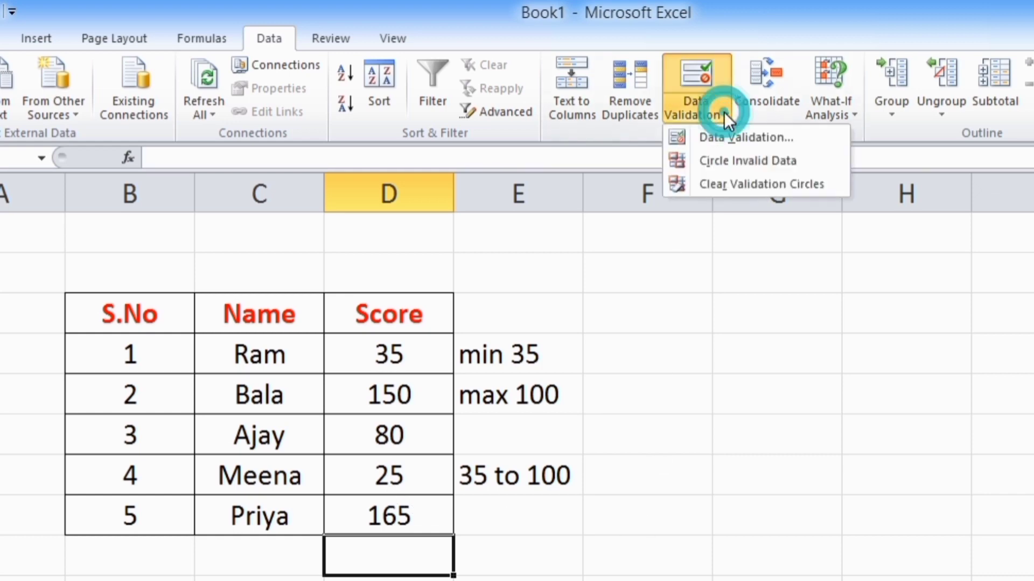
pyautogui.click(724, 134)
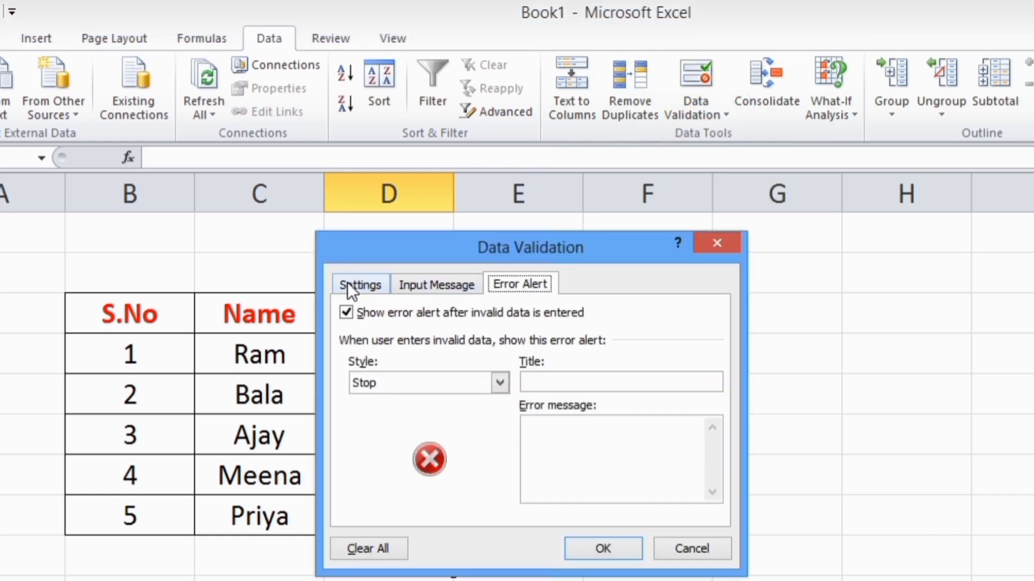
pyautogui.click(347, 282)
pyautogui.click(361, 356)
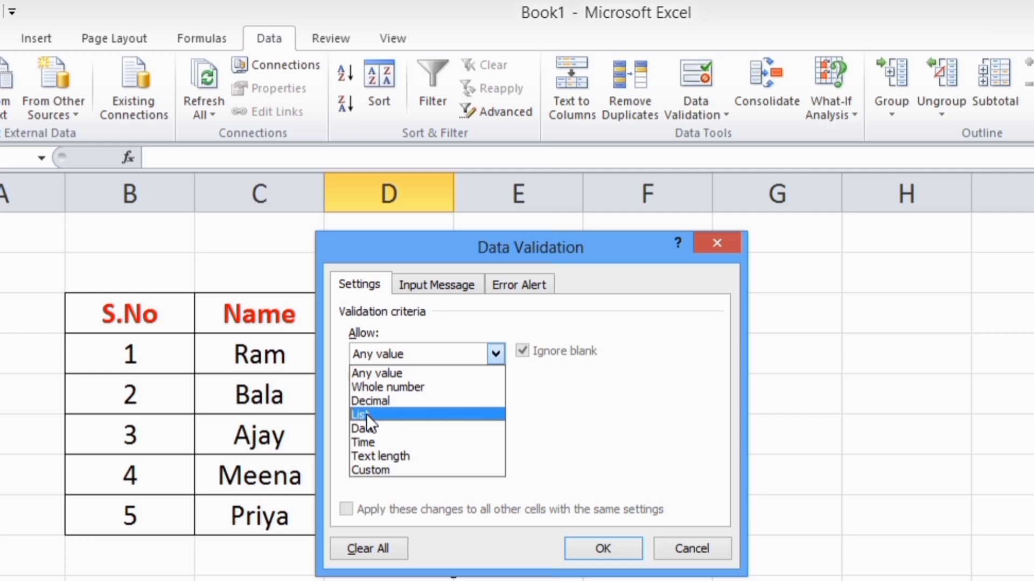
pyautogui.click(371, 390)
pyautogui.click(374, 399)
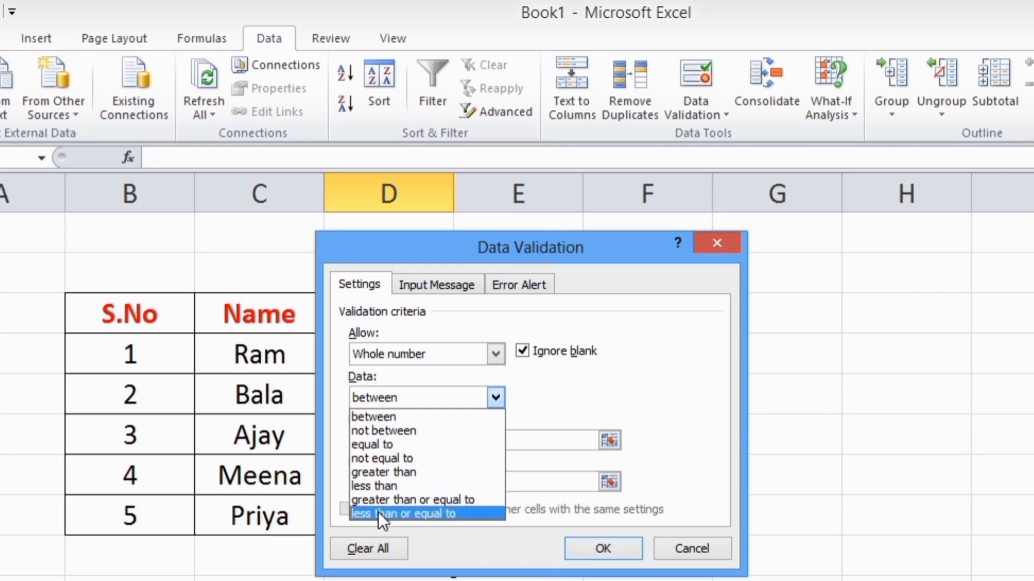
pyautogui.click(691, 549)
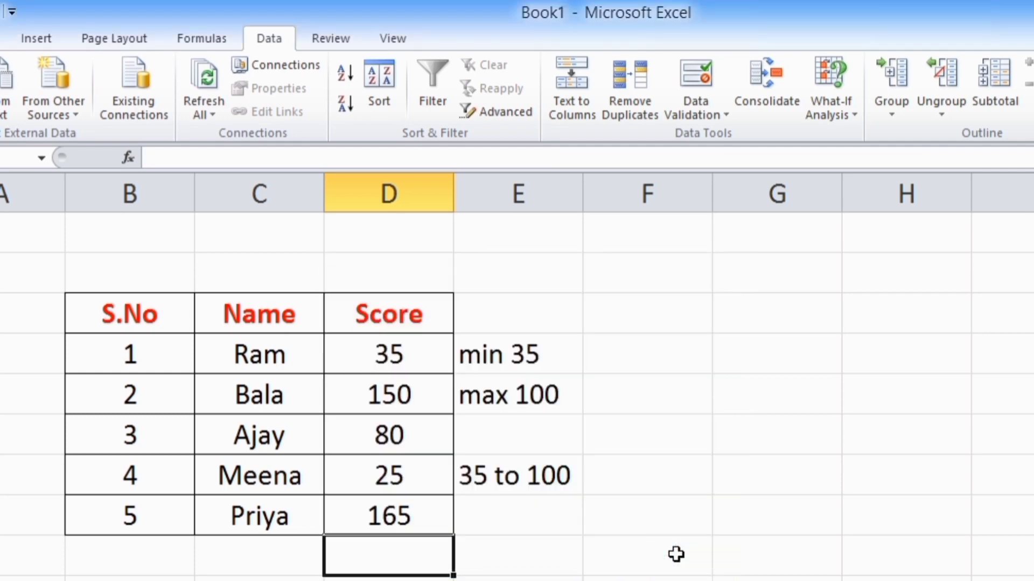